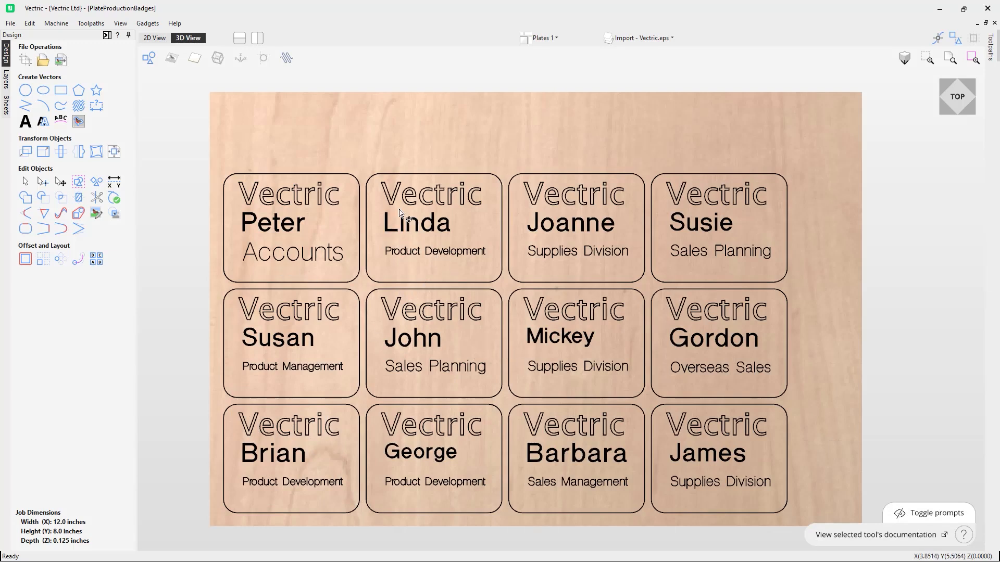
Close the open badge job and create a new single-sided job, 12 x 8 inches and 0.125 inches thick.
{"action": "left_click", "coordinate": [11, 23]}
{"action": "left_click", "coordinate": [41, 73]}
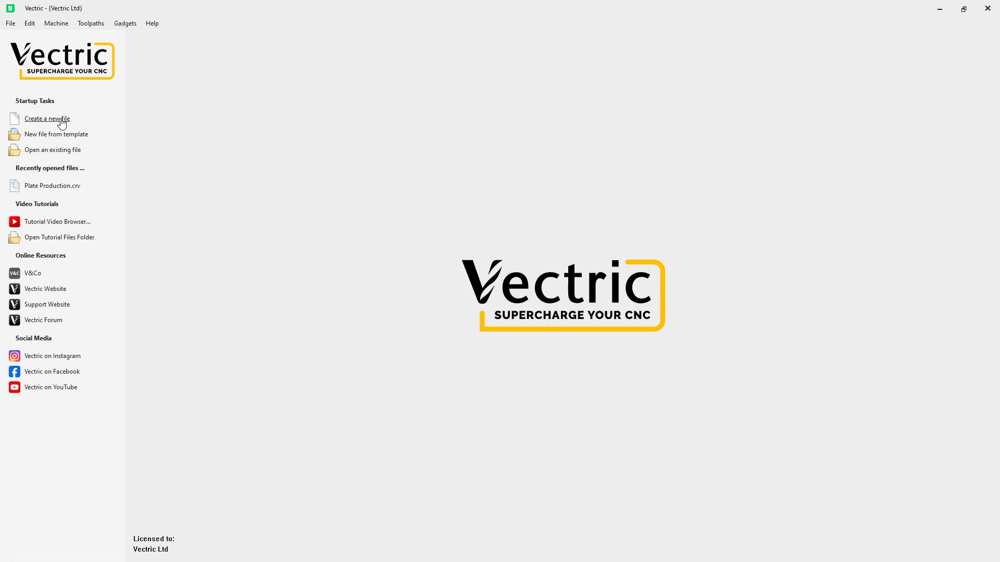
{"action": "left_click", "coordinate": [63, 121]}
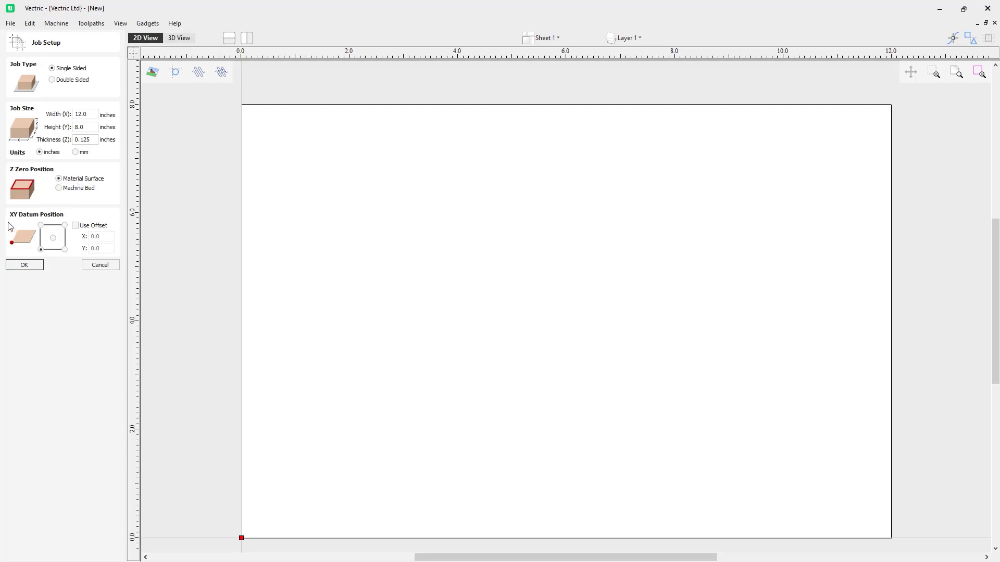
{"action": "left_click", "coordinate": [25, 265]}
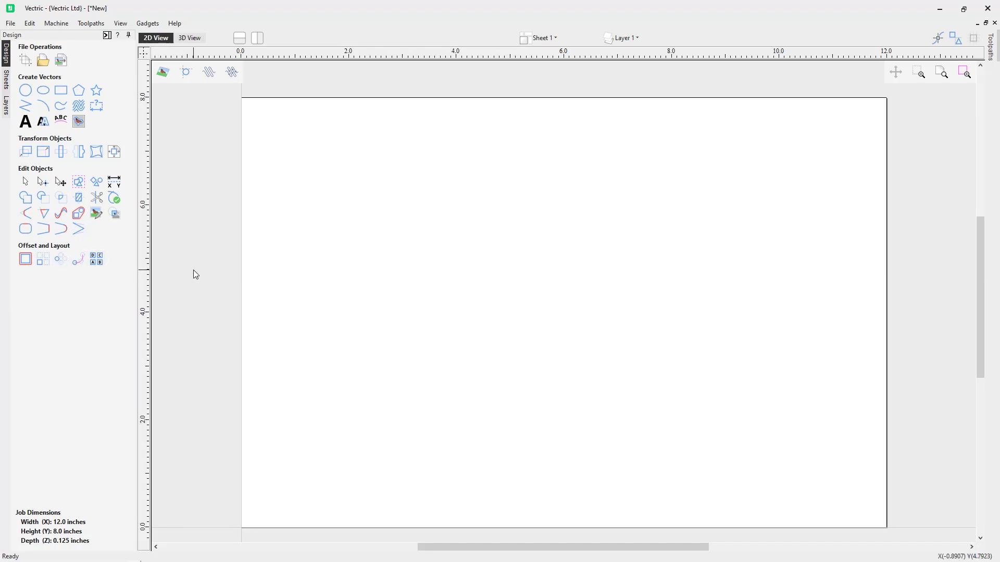
Draw a 2.5 x 2 inch rectangle with 0.25 inch external corner radii and move it to the material's lower-left corner.
{"action": "left_click", "coordinate": [187, 38]}
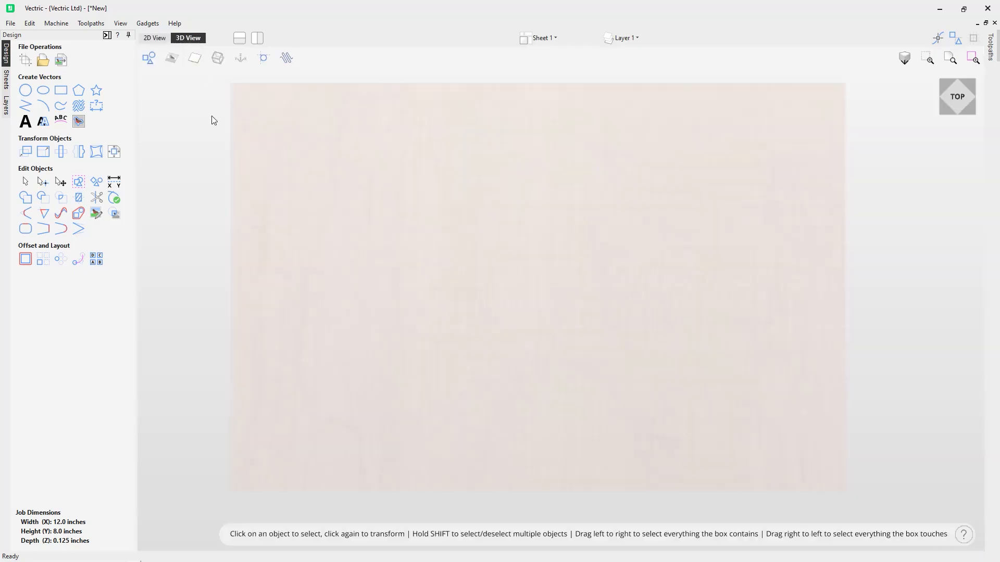
{"action": "left_click", "coordinate": [61, 92]}
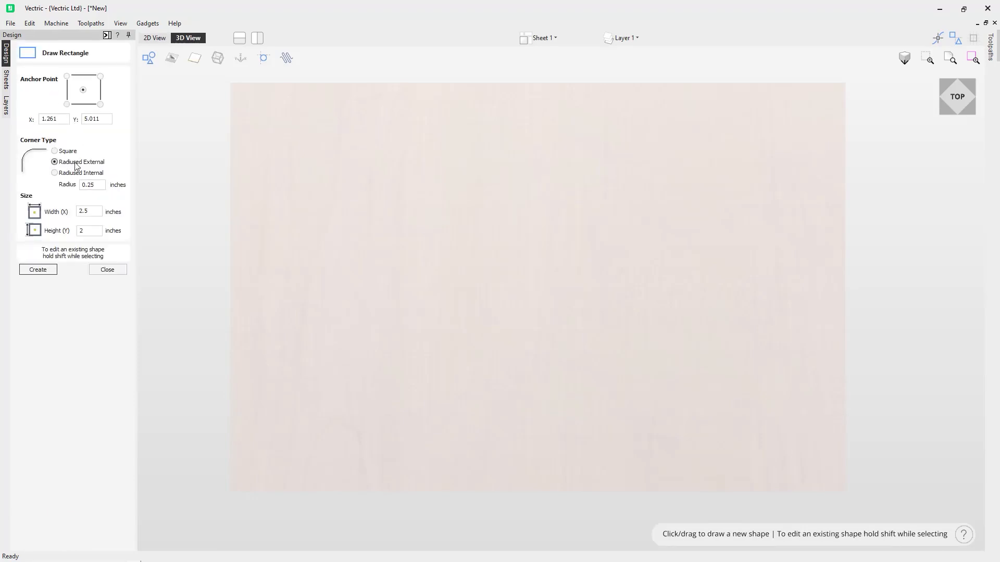
{"action": "left_click", "coordinate": [93, 184]}
{"action": "left_click", "coordinate": [90, 214]}
{"action": "key", "text": "Tab"}
{"action": "left_click", "coordinate": [538, 287]}
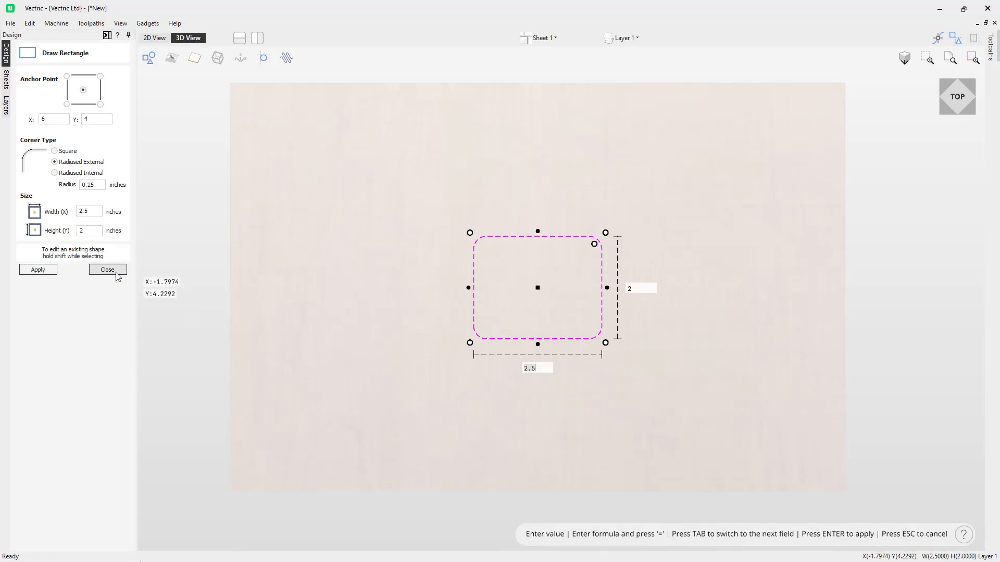
{"action": "left_click", "coordinate": [107, 270]}
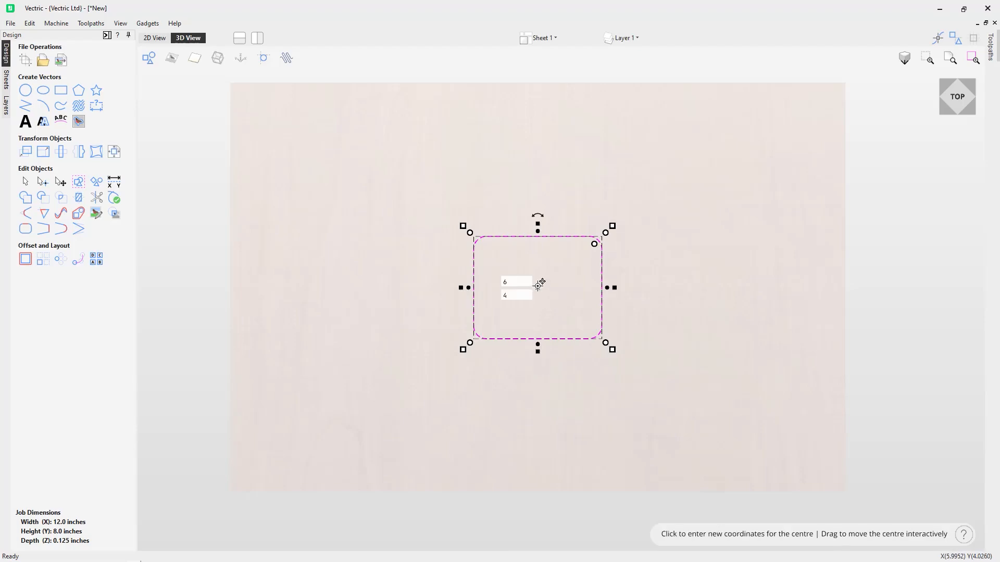
{"action": "left_click_drag", "start_coordinate": [547, 241], "coordinate": [334, 370]}
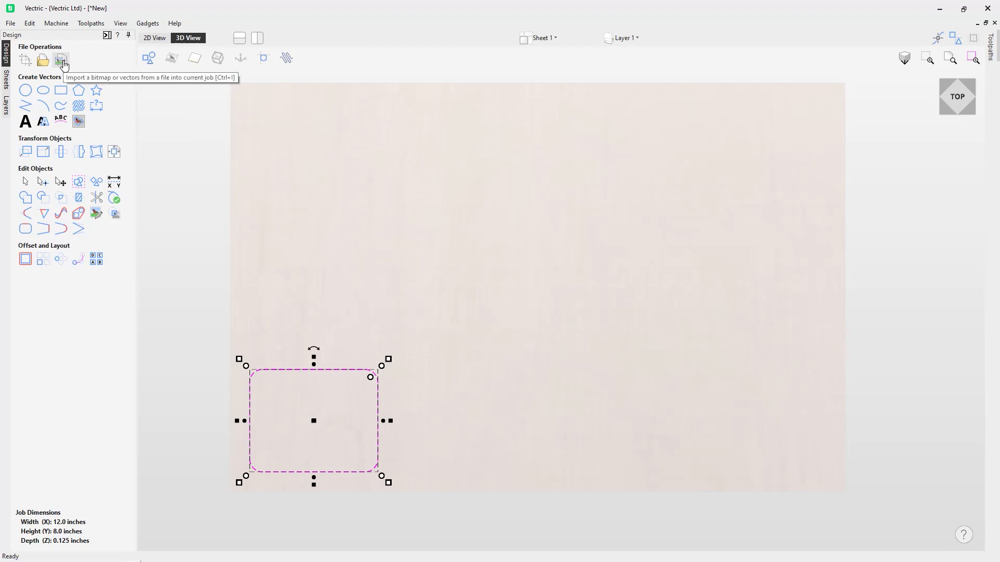
Import the Vectric EPS logo and move it inside the plate outline, near its upper edge.
{"action": "left_click", "coordinate": [62, 61]}
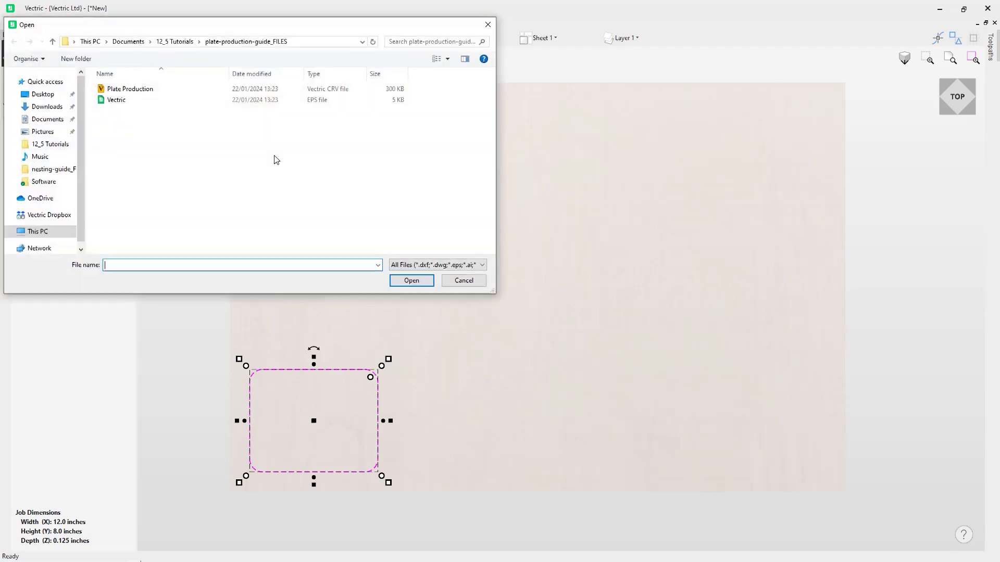
{"action": "double_click", "coordinate": [132, 100]}
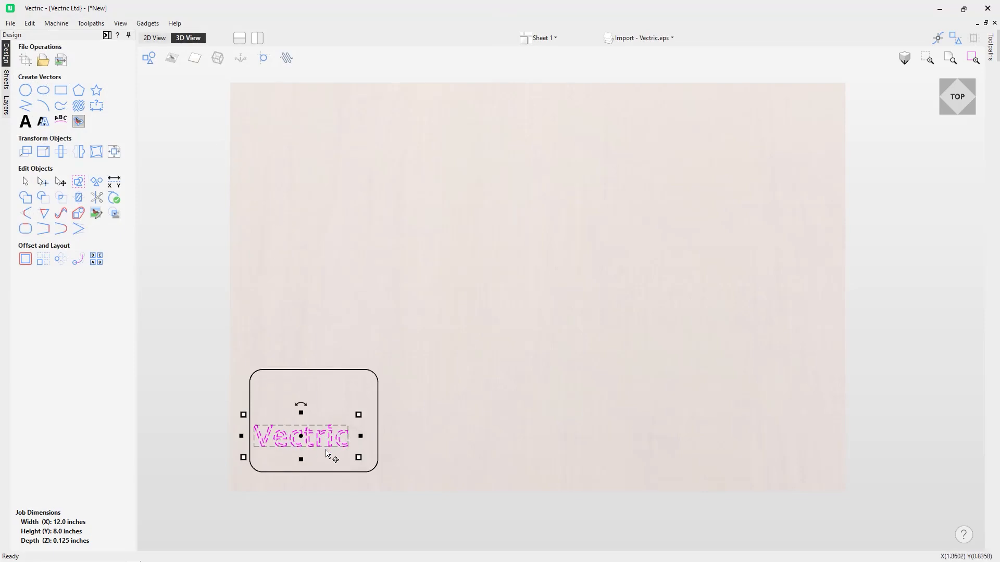
{"action": "left_click_drag", "start_coordinate": [304, 435], "coordinate": [313, 385]}
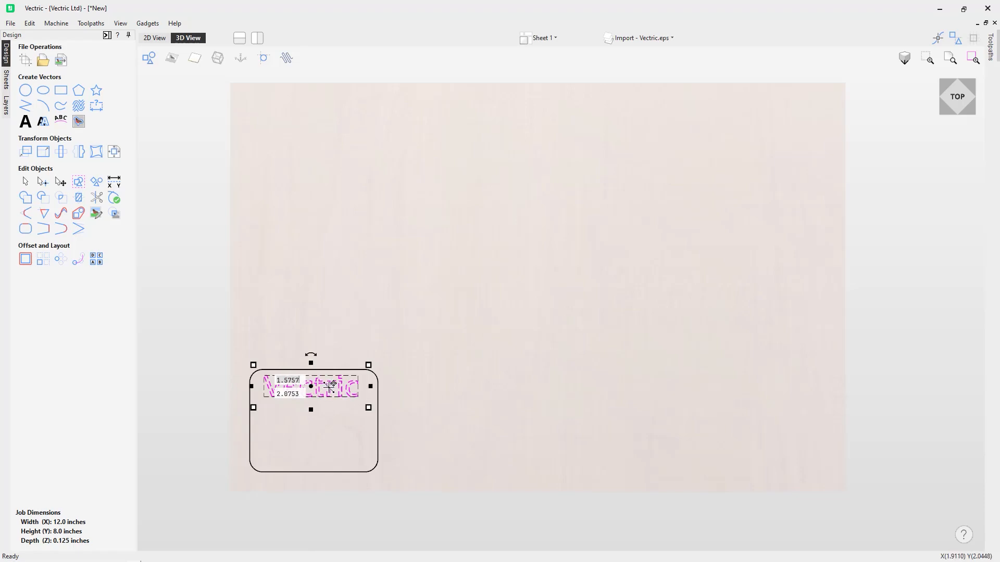
Group the logo vectors and adjust the logo's position on the plate to about X 1.58, Y 2.03 inches.
{"action": "right_click", "coordinate": [330, 387]}
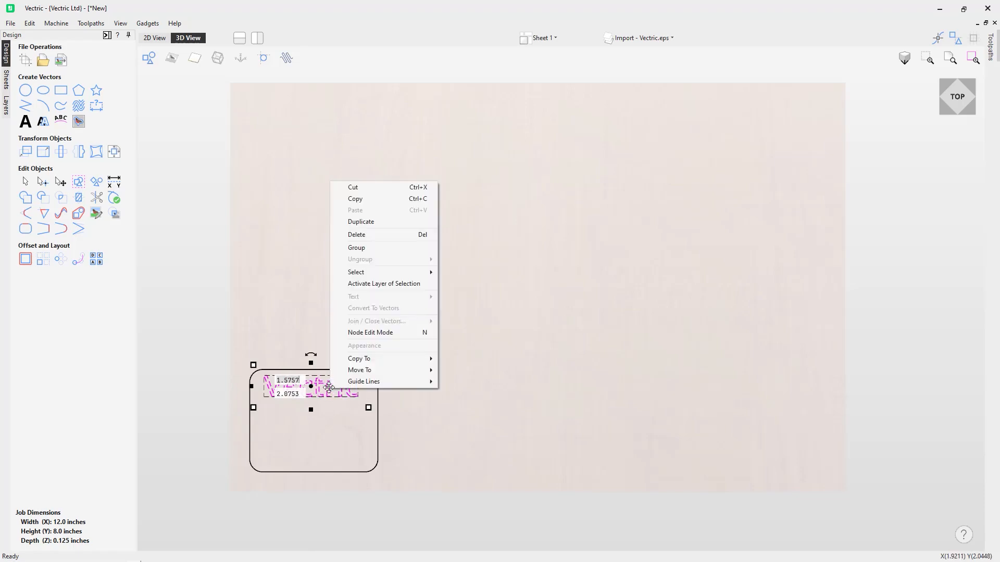
{"action": "left_click", "coordinate": [387, 248]}
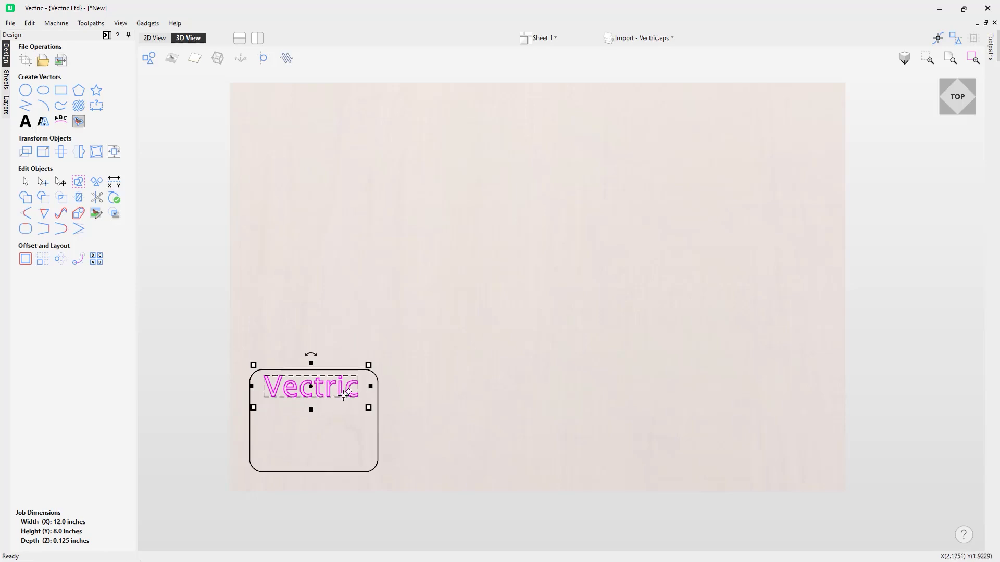
{"action": "left_click_drag", "start_coordinate": [312, 396], "coordinate": [311, 386]}
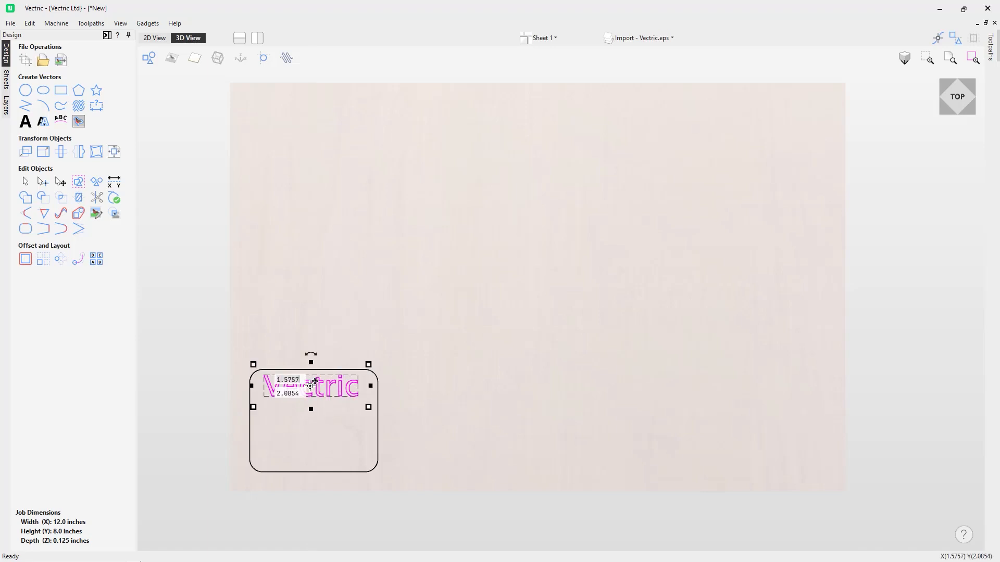
{"action": "left_click_drag", "start_coordinate": [316, 382], "coordinate": [313, 386]}
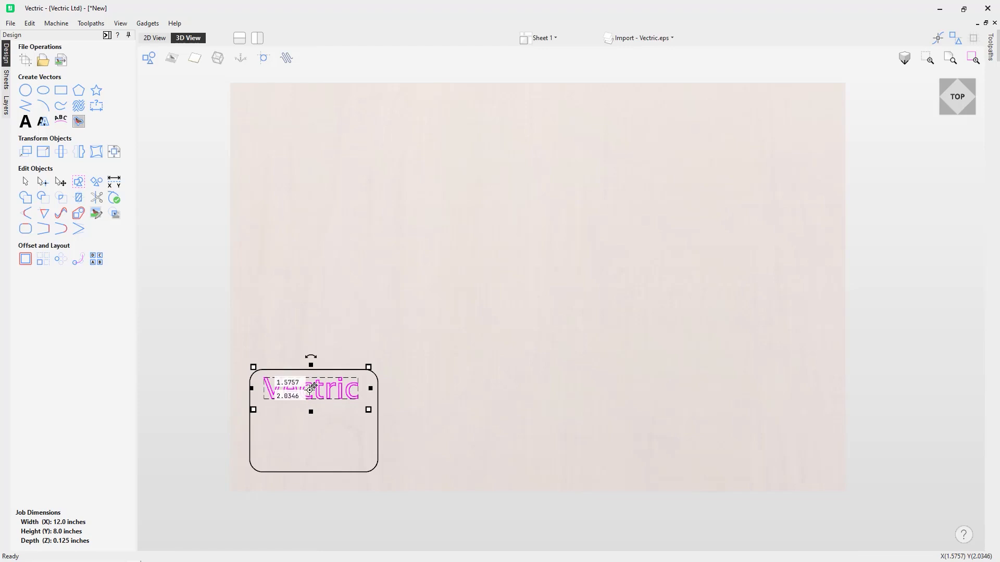
{"action": "left_click_drag", "start_coordinate": [313, 386], "coordinate": [313, 386]}
Draw a square-cornered 2.15 x 0.4 inch rectangle below the logo and place a copy of it directly beneath.
{"action": "left_click", "coordinate": [26, 127]}
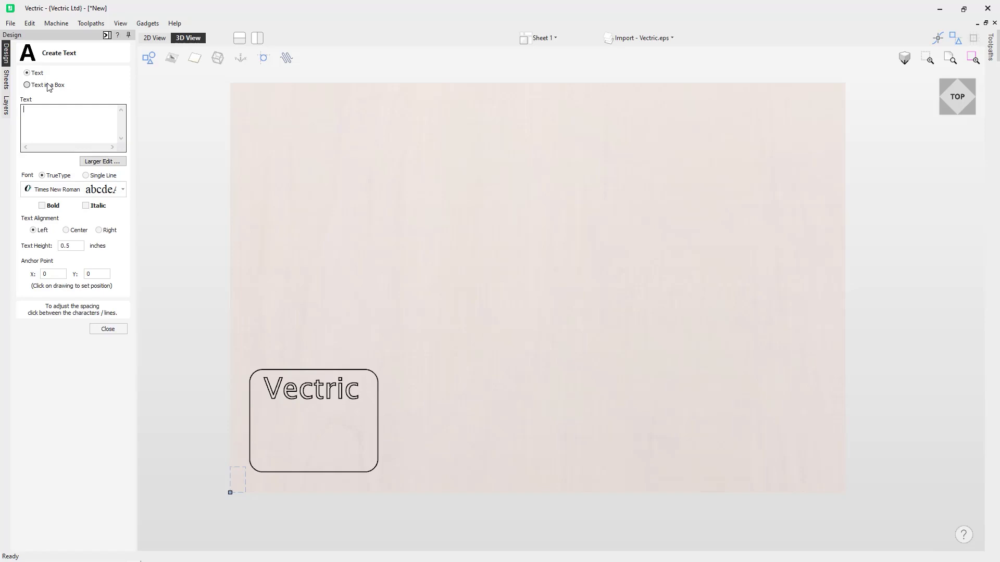
{"action": "left_click", "coordinate": [108, 329]}
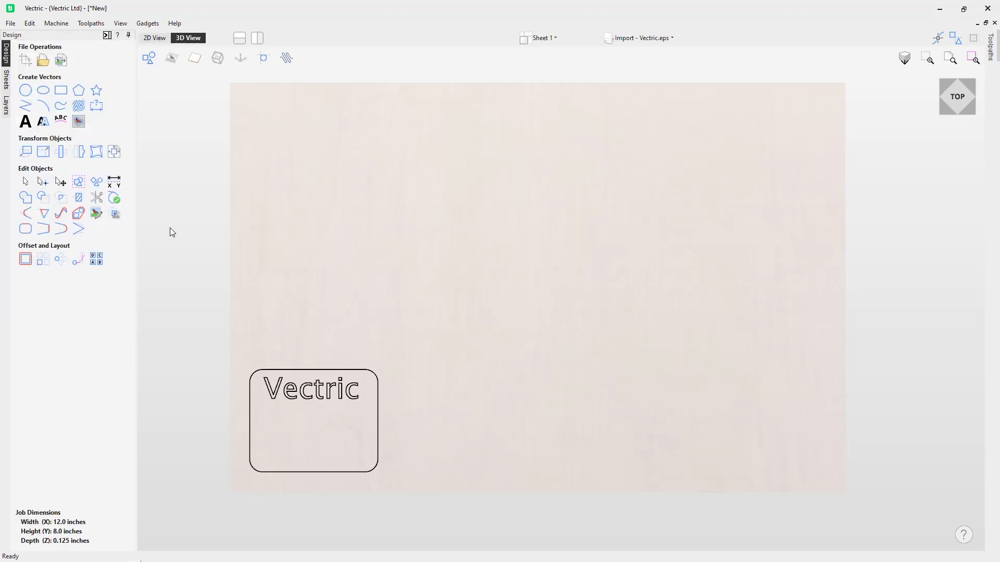
{"action": "left_click", "coordinate": [60, 91]}
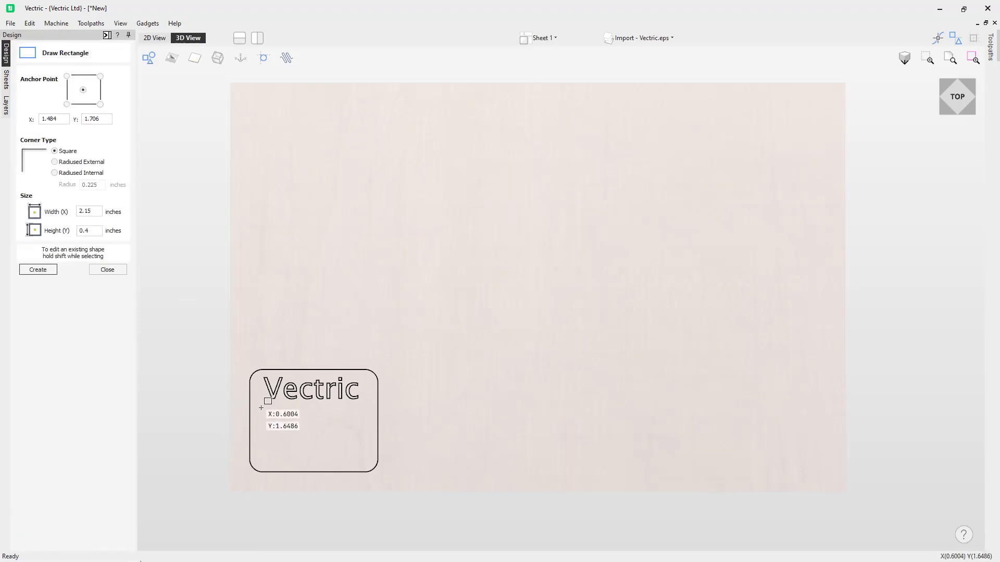
{"action": "left_click_drag", "start_coordinate": [260, 406], "coordinate": [294, 415]}
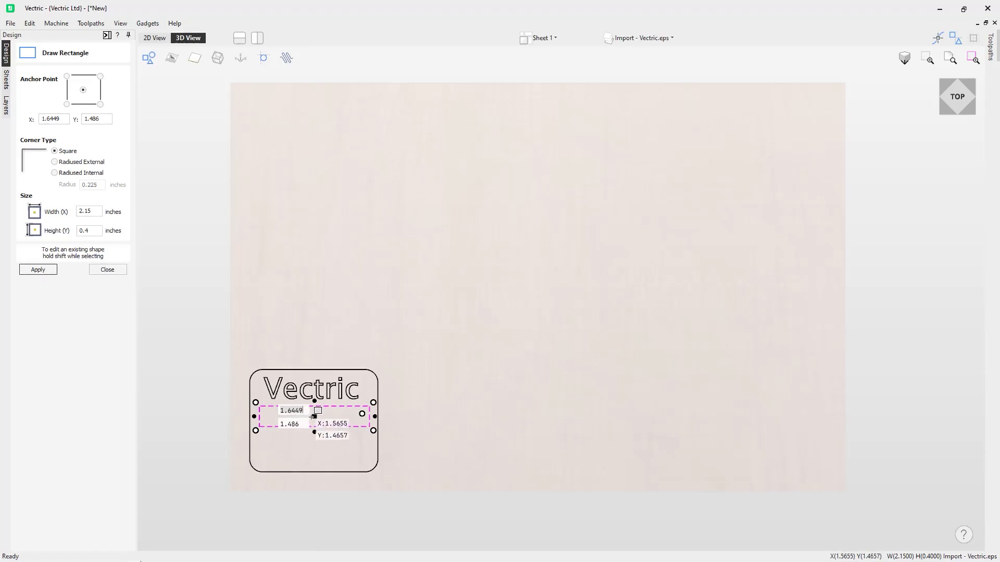
{"action": "left_click_drag", "start_coordinate": [314, 417], "coordinate": [316, 443]}
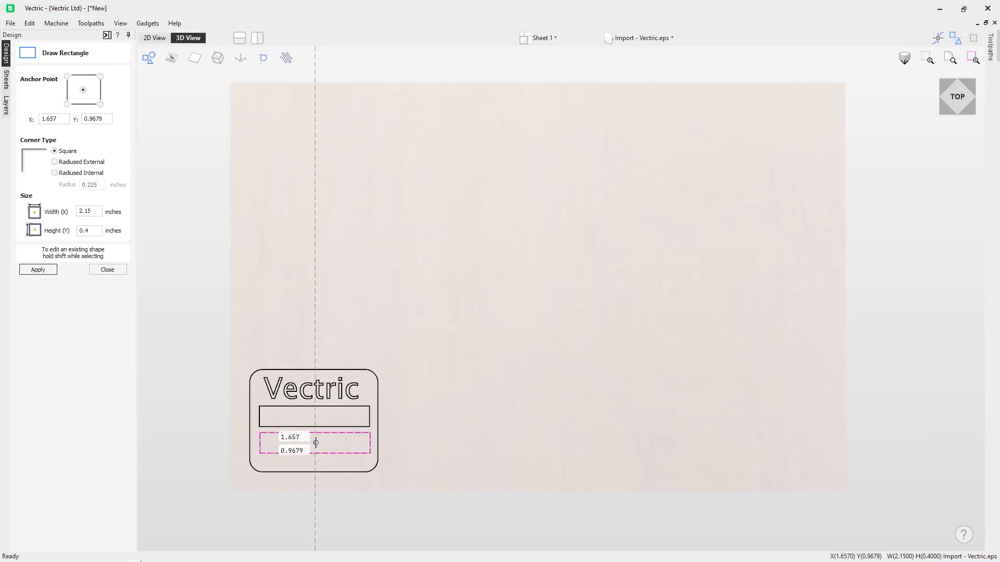
{"action": "left_click", "coordinate": [107, 270]}
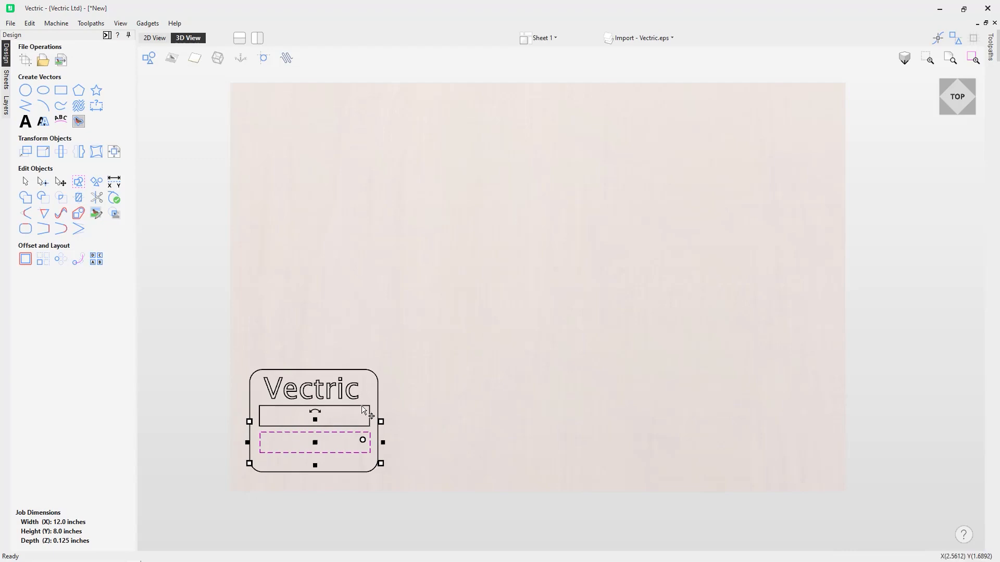
Add the boxed placeholder text "!!Name!!" inside the upper of the two small rectangles.
{"action": "left_click", "coordinate": [364, 411]}
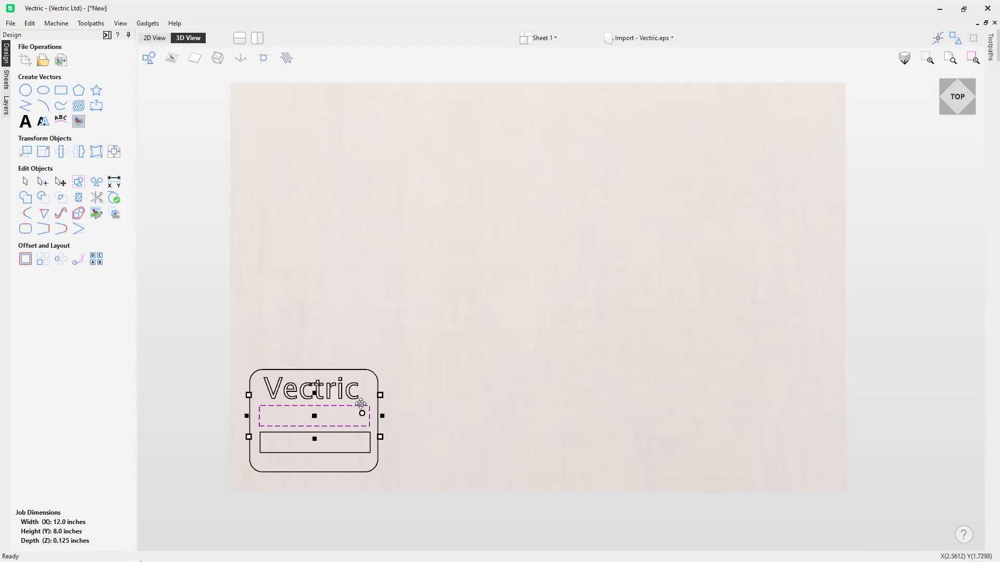
{"action": "left_click", "coordinate": [26, 122]}
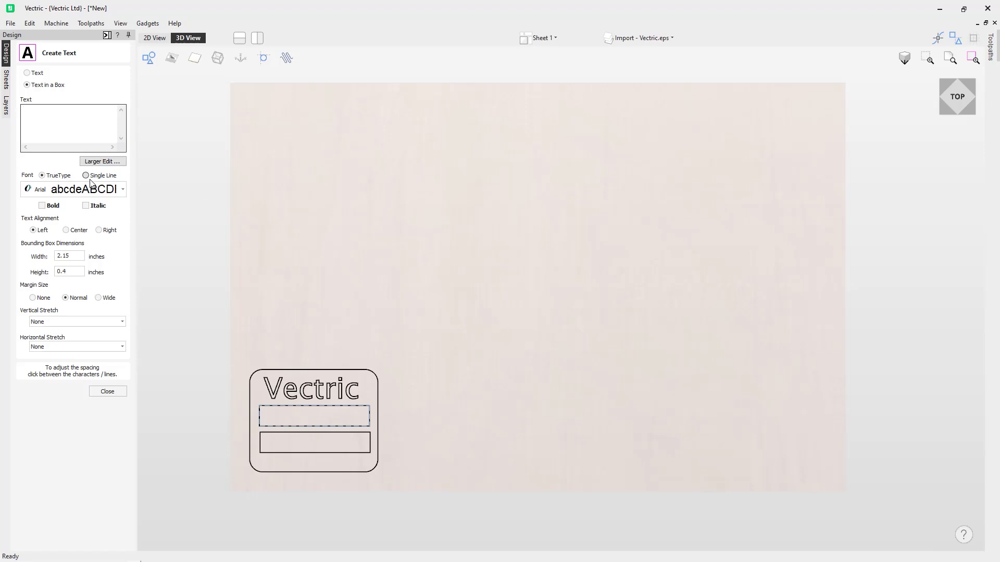
{"action": "type", "text": "!!"}
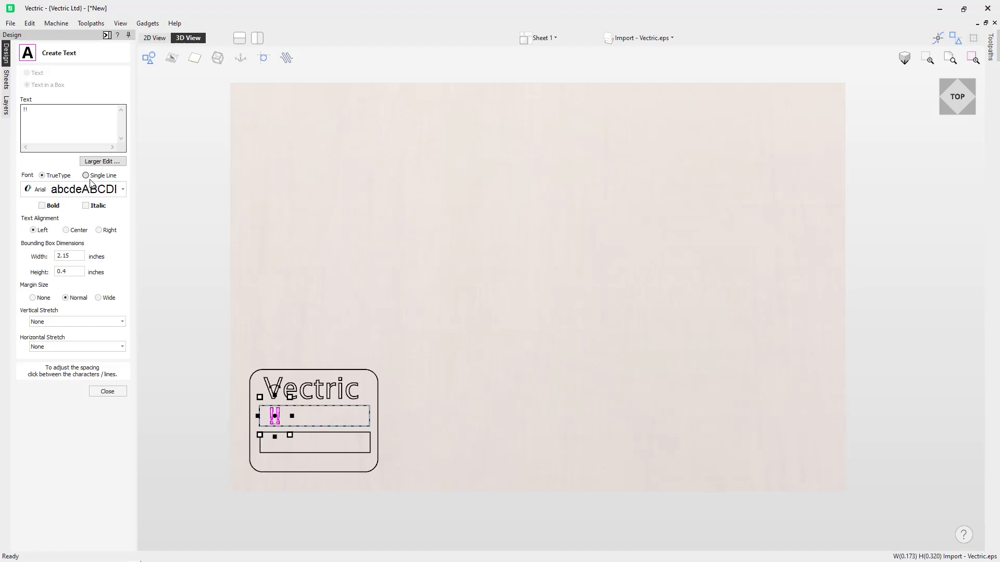
{"action": "type", "text": "Nam"}
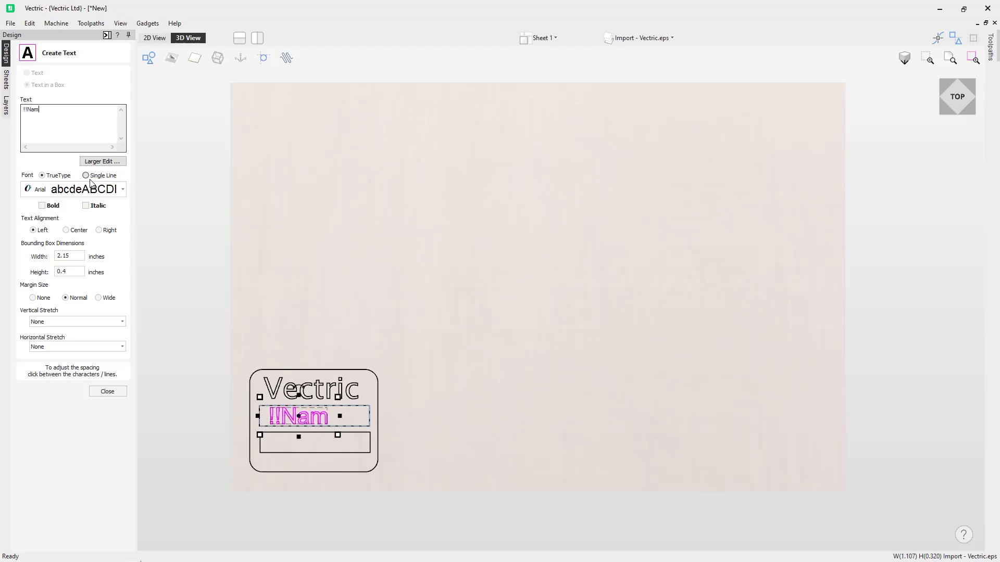
{"action": "type", "text": "e!!"}
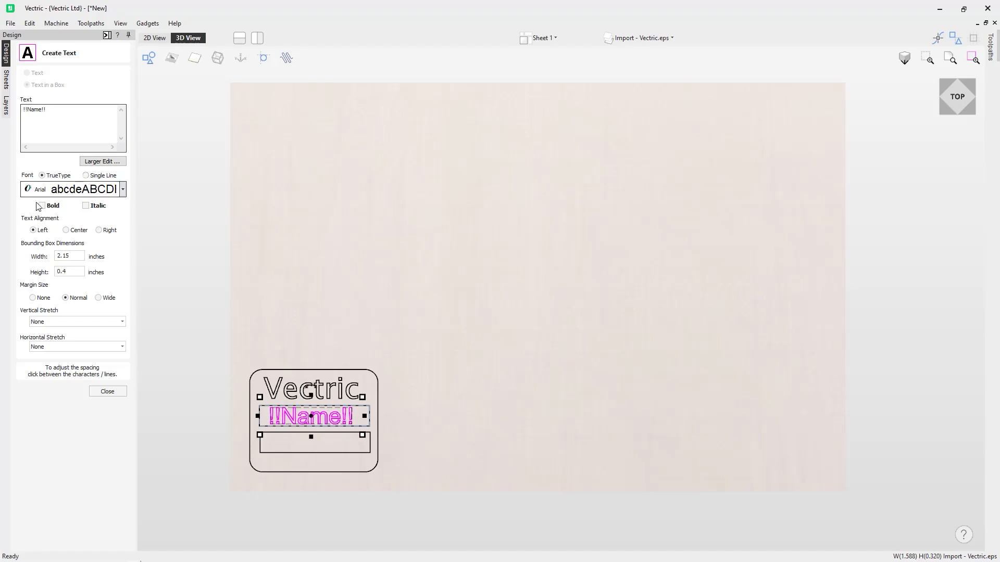
Change the name placeholder's font to the single-line Helvetica 3L.
{"action": "left_click", "coordinate": [100, 176]}
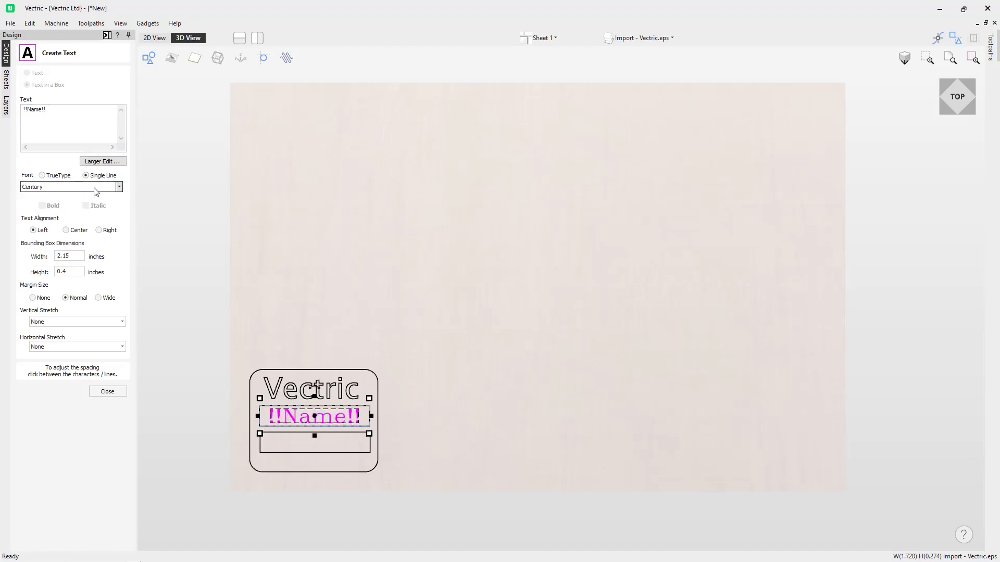
{"action": "left_click", "coordinate": [95, 189]}
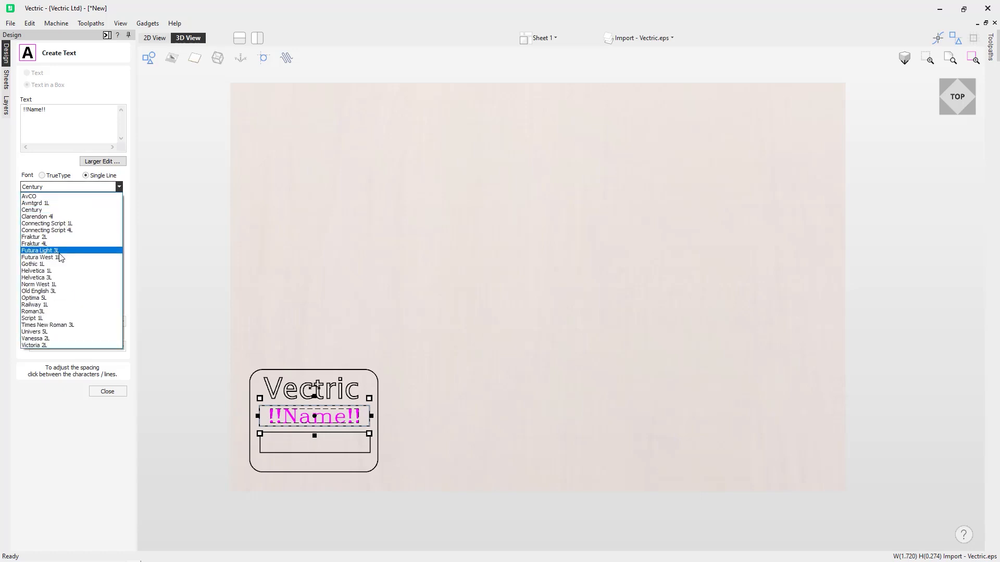
{"action": "left_click", "coordinate": [73, 271]}
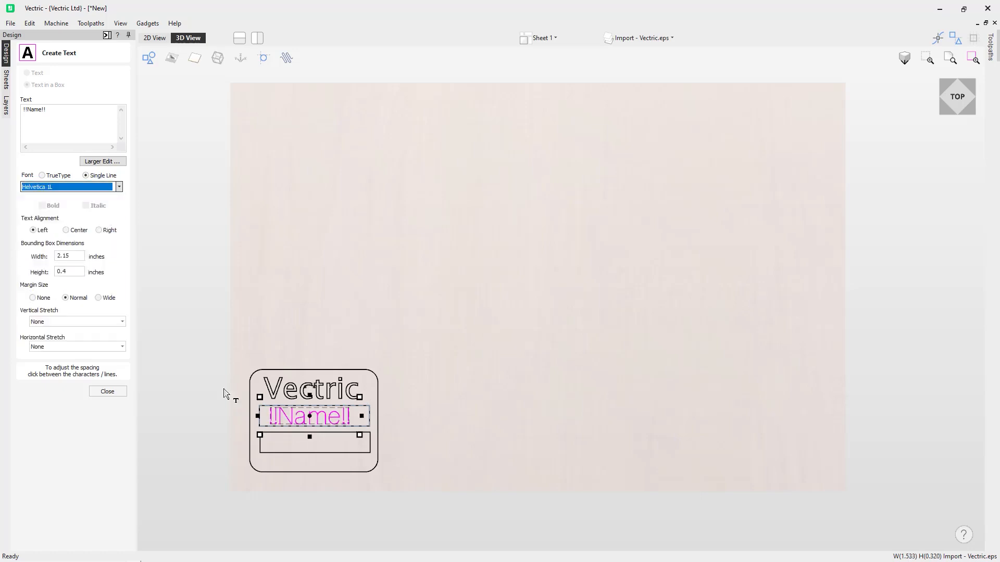
{"action": "left_click", "coordinate": [100, 189]}
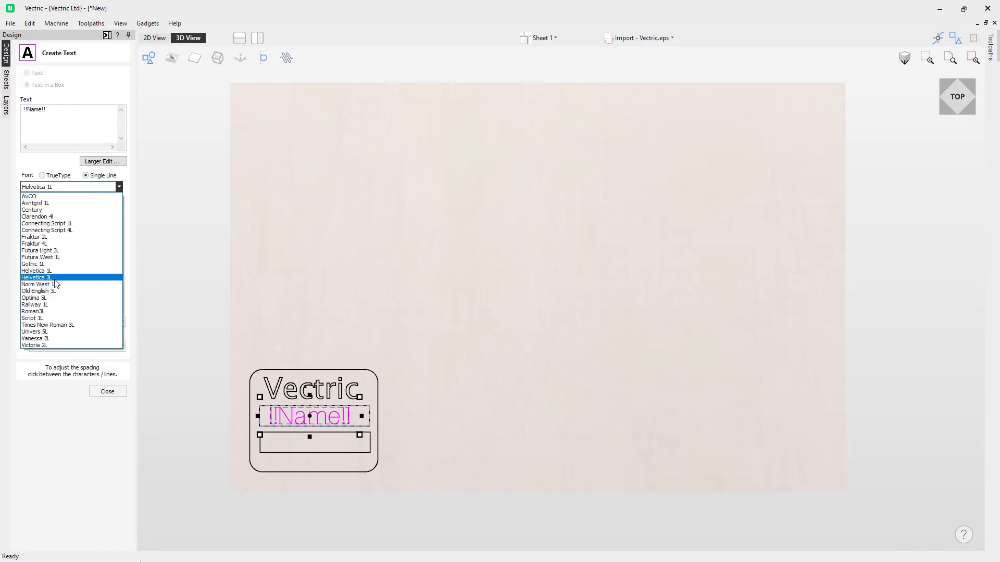
{"action": "left_click", "coordinate": [56, 279]}
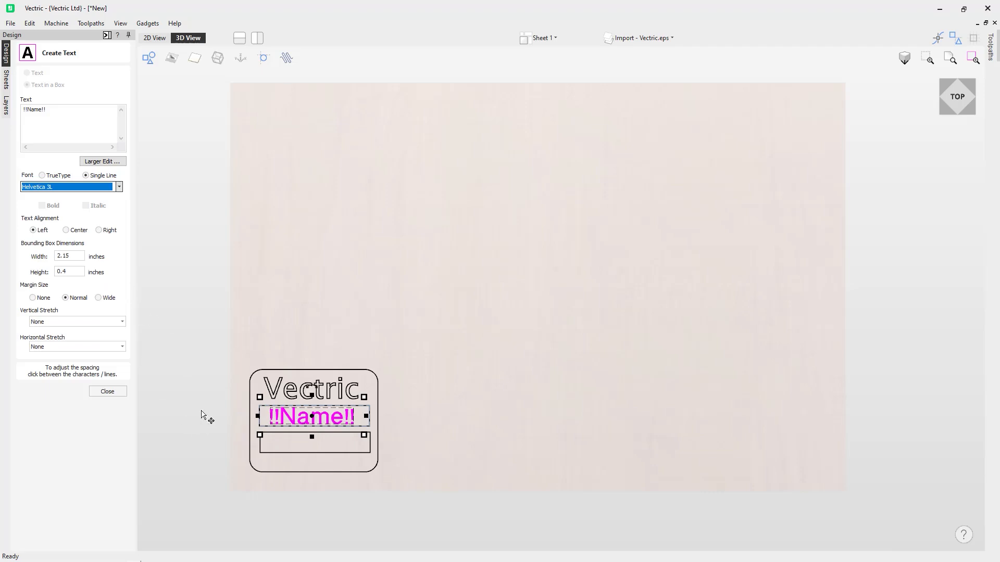
Add the boxed placeholder text "!!Department!!" inside the lower small rectangle.
{"action": "left_click", "coordinate": [273, 456]}
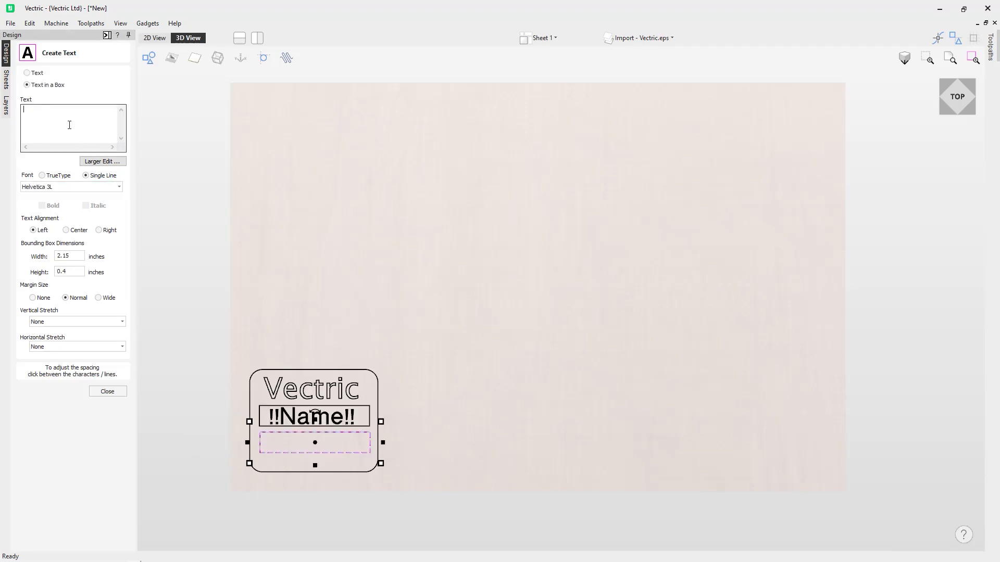
{"action": "type", "text": "!!"}
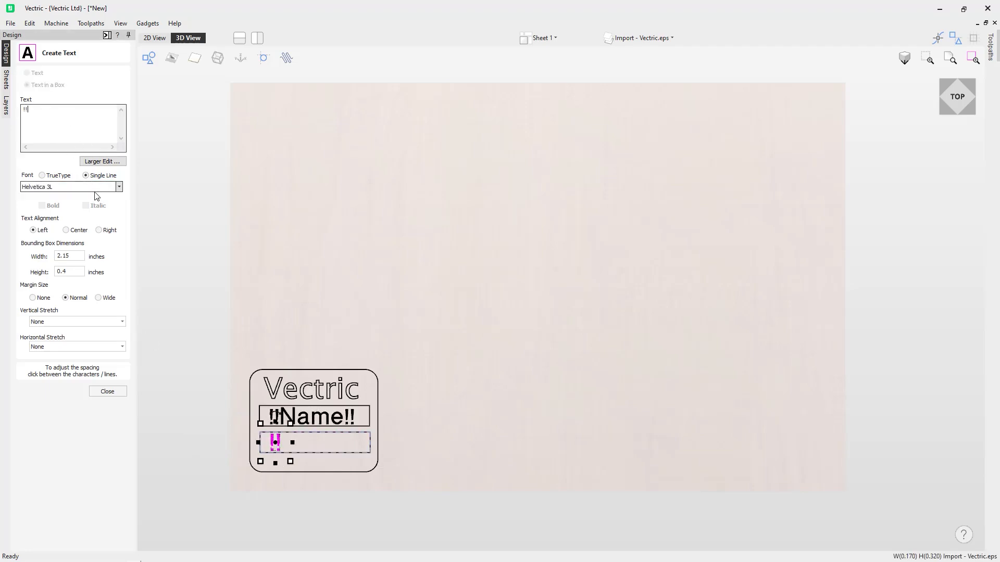
{"action": "type", "text": "Depar"}
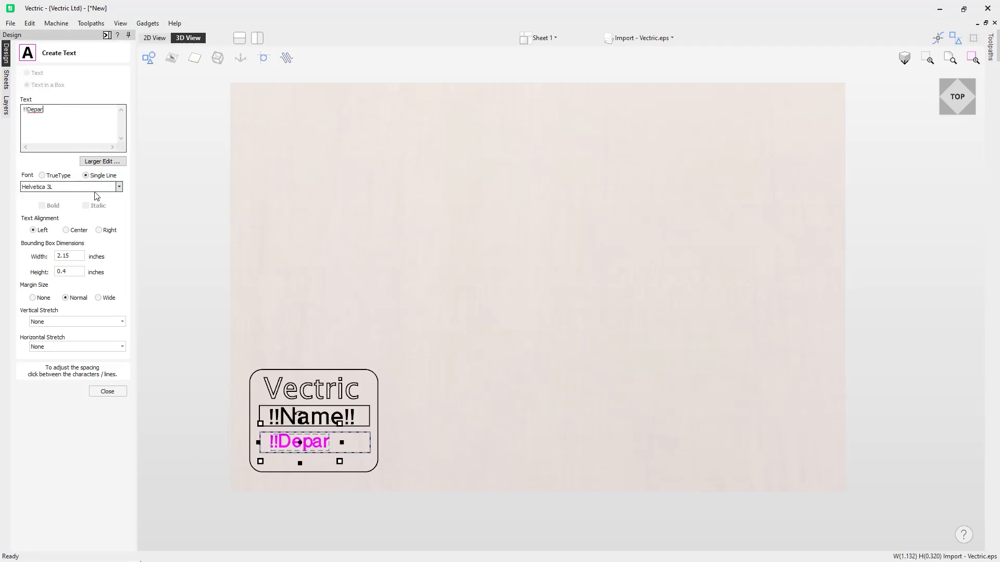
{"action": "type", "text": "tment!!"}
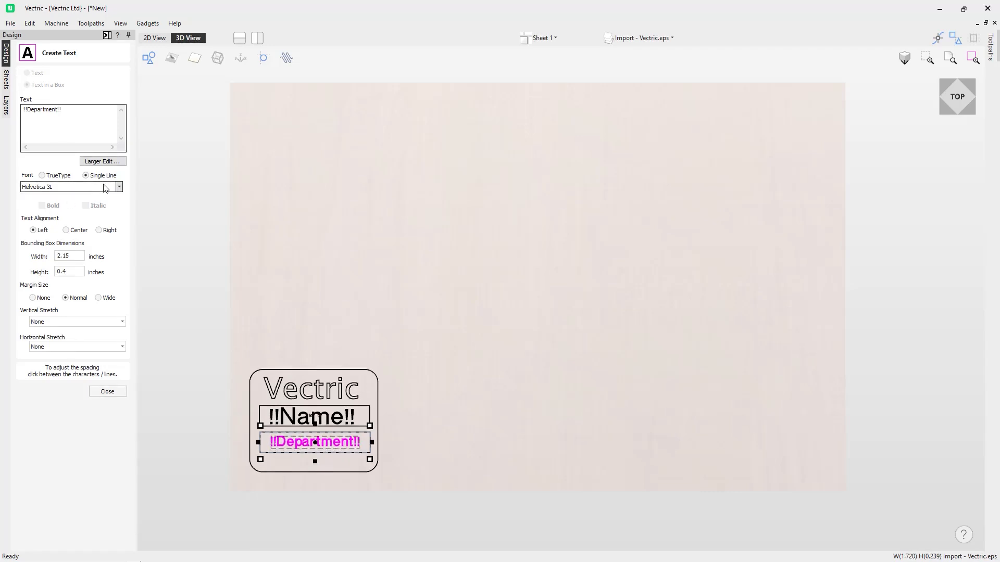
Change the department placeholder's font to the single-line Helvetica 1L.
{"action": "left_click", "coordinate": [106, 188]}
{"action": "left_click", "coordinate": [49, 271]}
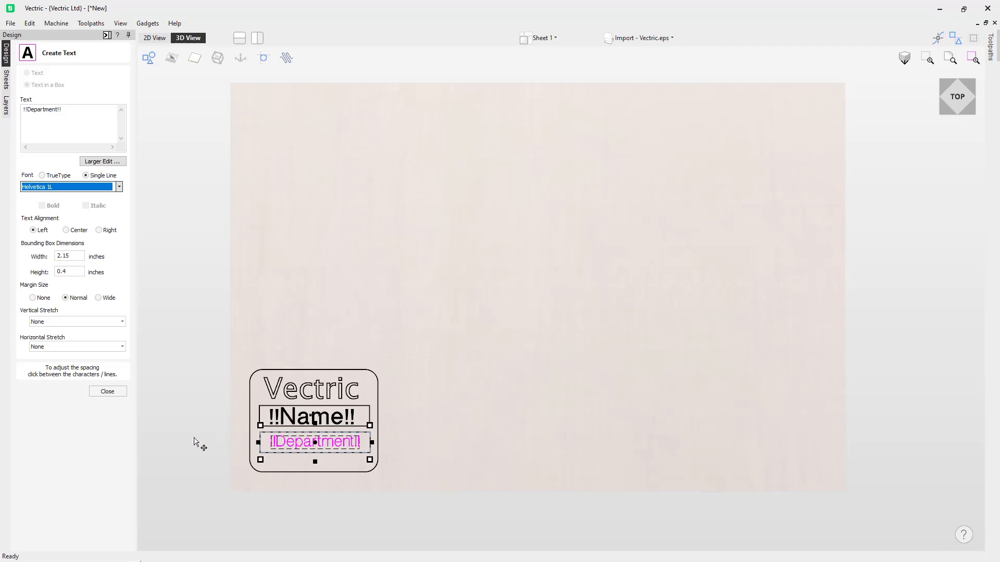
{"action": "left_click", "coordinate": [107, 392]}
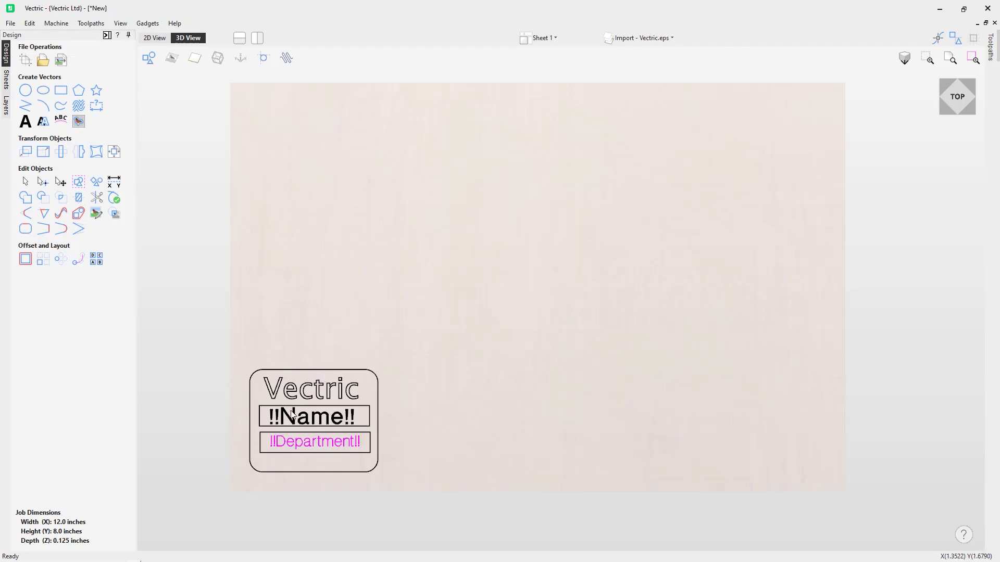
{"action": "left_click", "coordinate": [331, 411]}
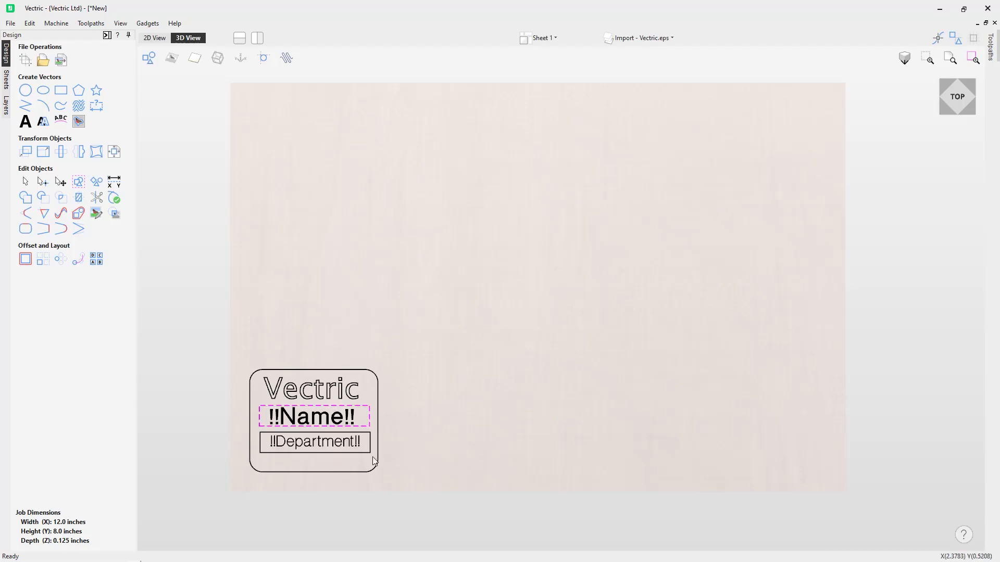
{"action": "left_click", "coordinate": [323, 438]}
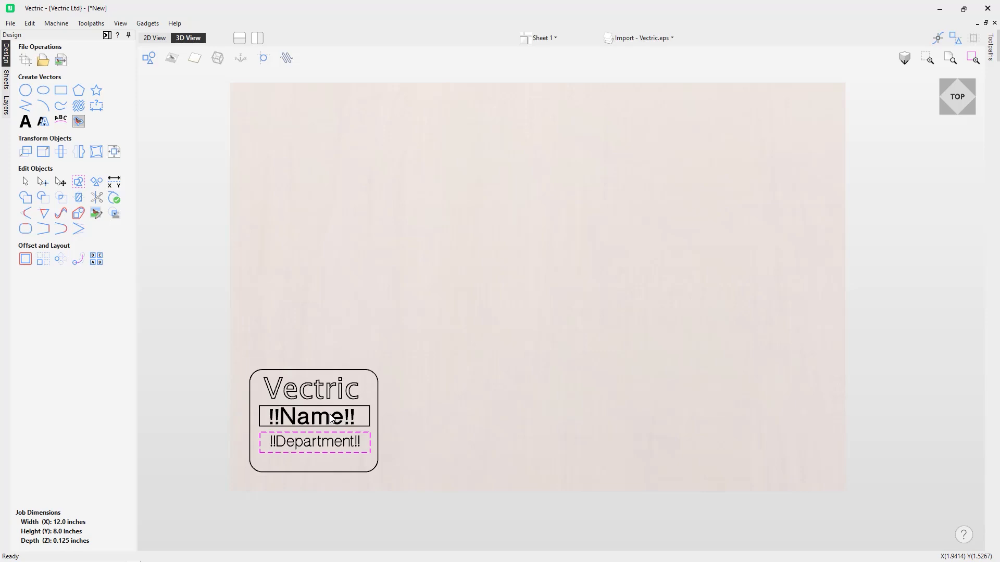
{"action": "left_click", "coordinate": [391, 371]}
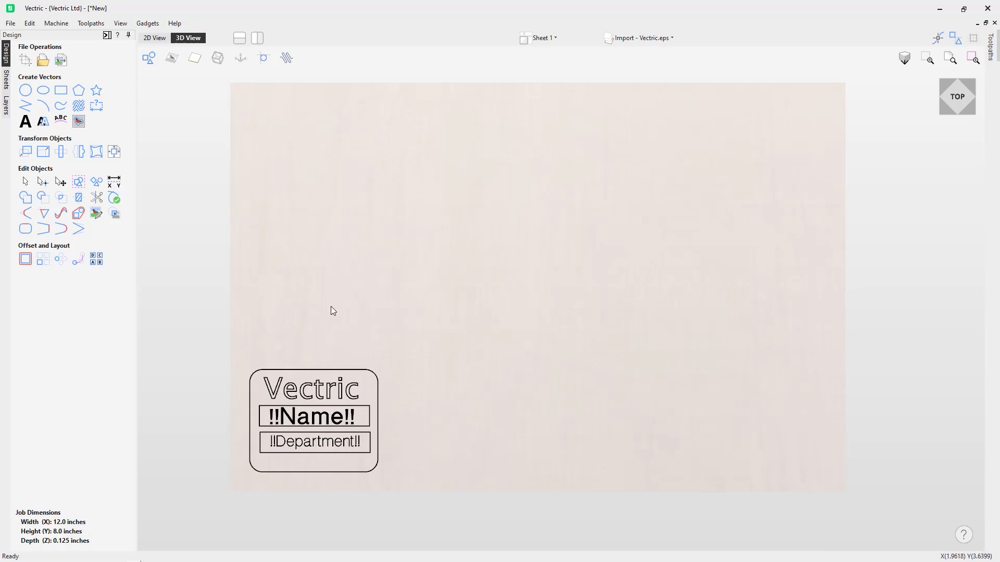
{"action": "scroll", "coordinate": [331, 307], "scroll_direction": "up", "scroll_amount": 1}
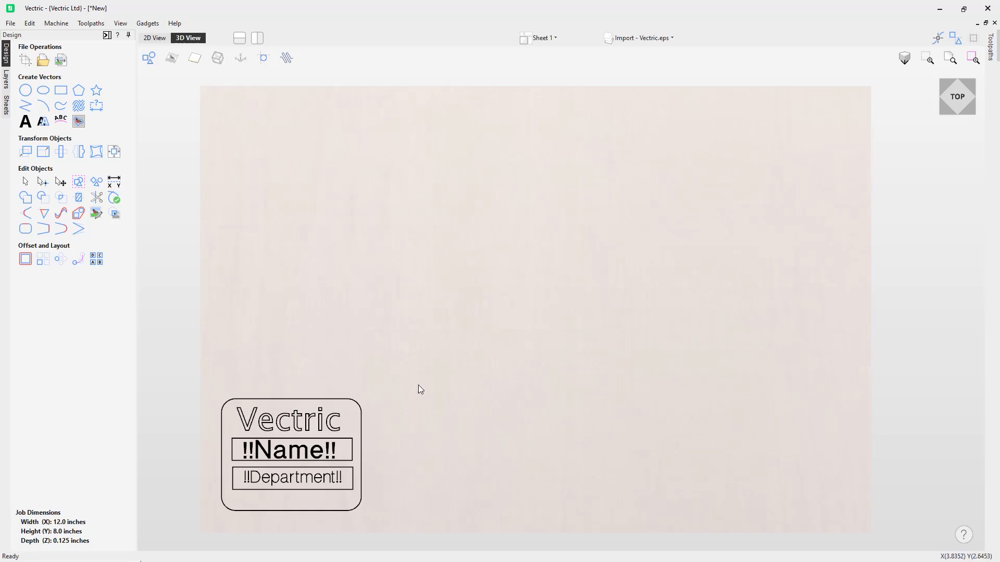
Delete the two small rectangles around the name and department placeholders.
{"action": "left_click", "coordinate": [107, 35]}
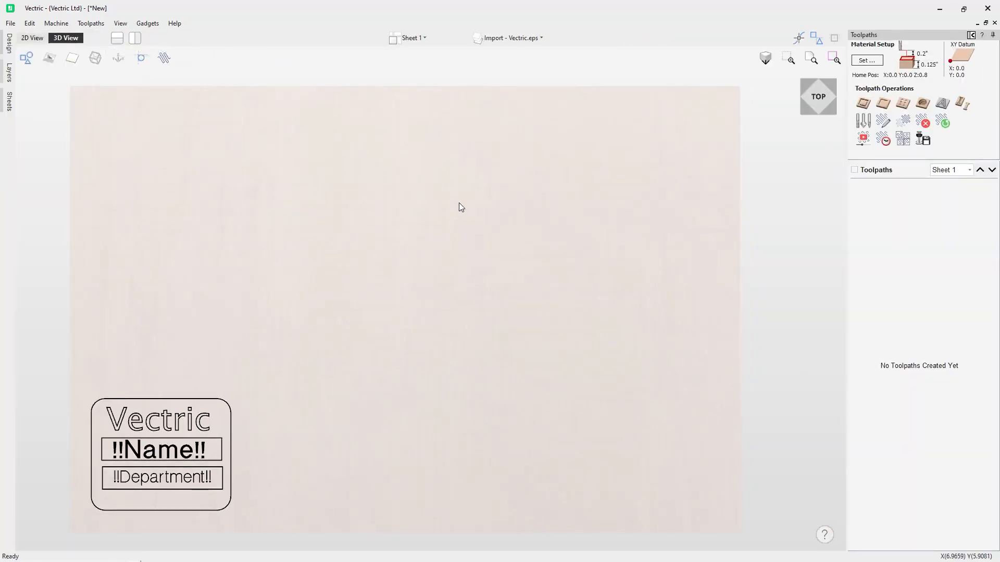
{"action": "left_click", "coordinate": [207, 440]}
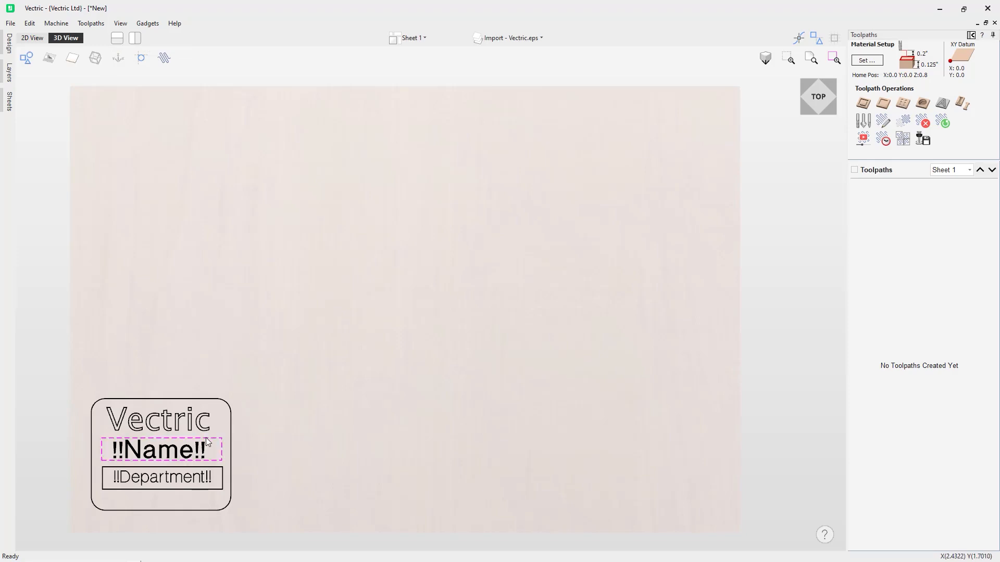
{"action": "left_click", "coordinate": [219, 468]}
{"action": "key", "text": "Delete"}
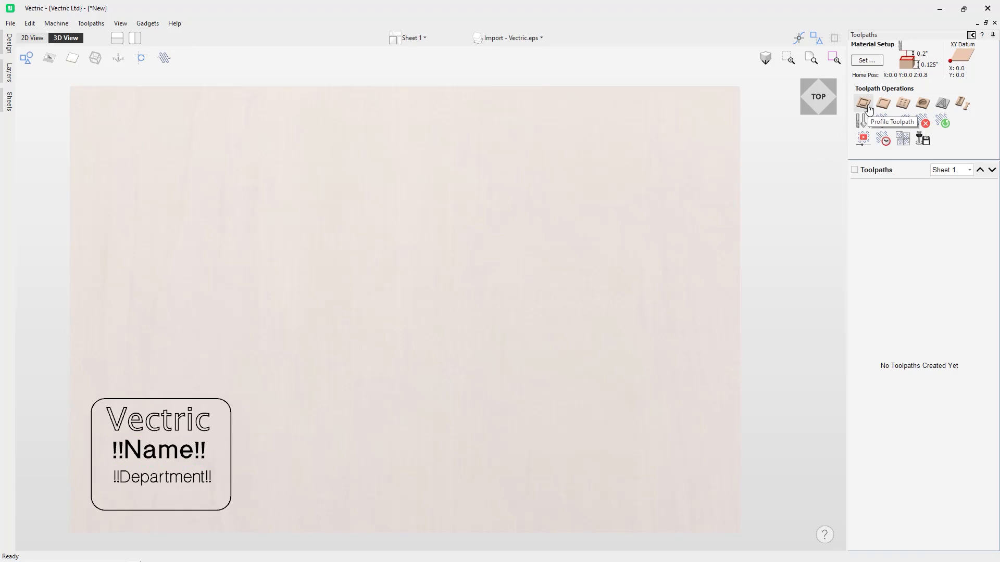
Start a 2D profile toolpath on the rounded badge outline with a cut depth of 0.125 inches.
{"action": "left_click", "coordinate": [209, 400]}
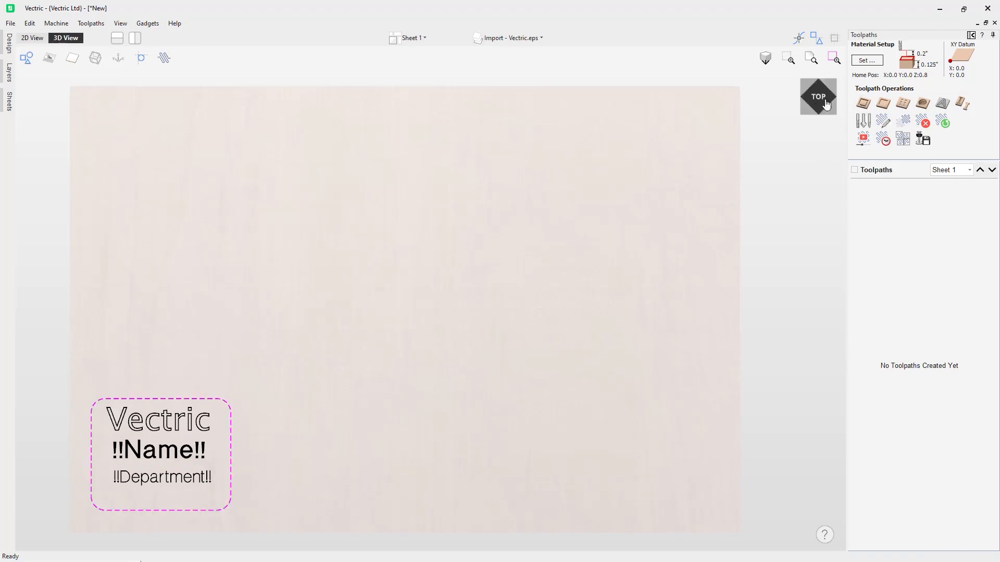
{"action": "left_click", "coordinate": [863, 103]}
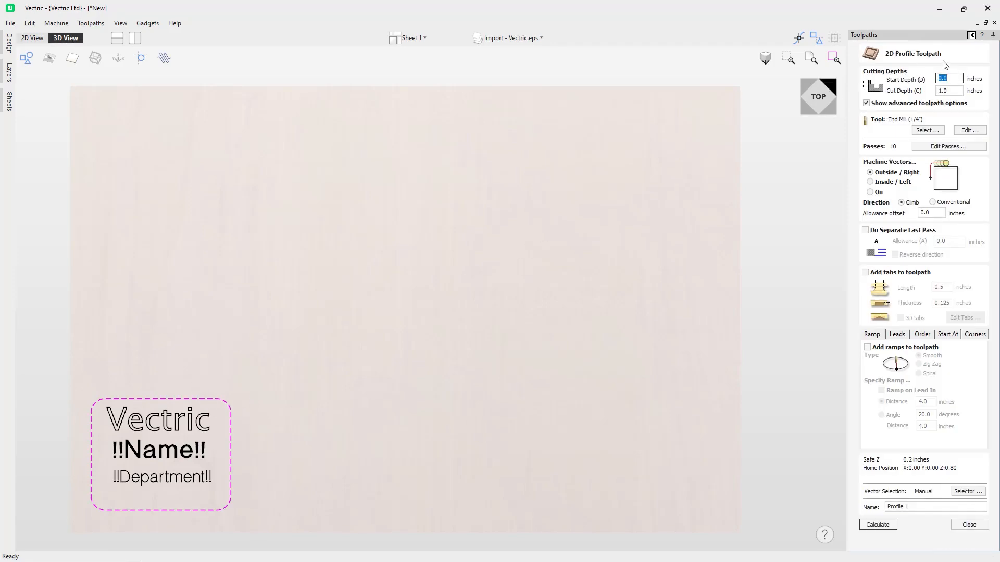
{"action": "key", "text": "Tab"}
{"action": "type", "text": "2"}
{"action": "key", "text": "Return"}
{"action": "double_click", "coordinate": [956, 93]}
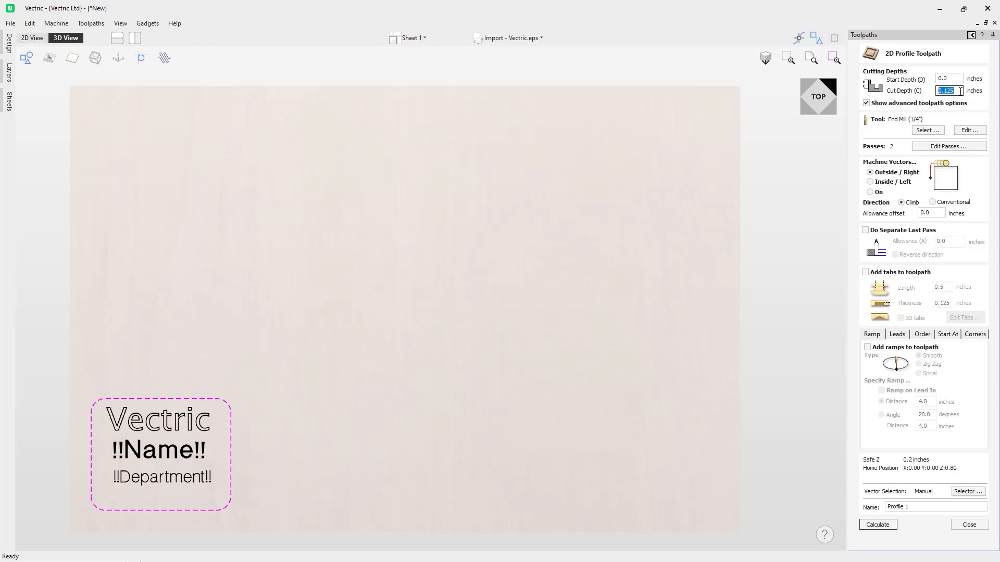
Choose the imperial Engraving (20.0°, Tip 0.02 - 1/4") tool for the profile toolpath.
{"action": "left_click", "coordinate": [936, 131]}
{"action": "left_click", "coordinate": [928, 130]}
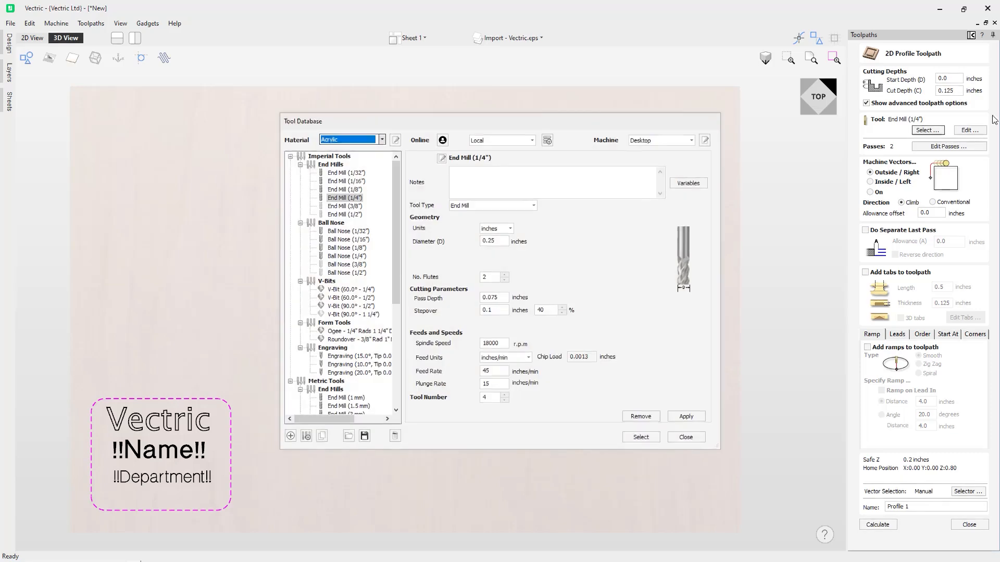
{"action": "scroll", "coordinate": [365, 336], "scroll_direction": "down", "scroll_amount": 1}
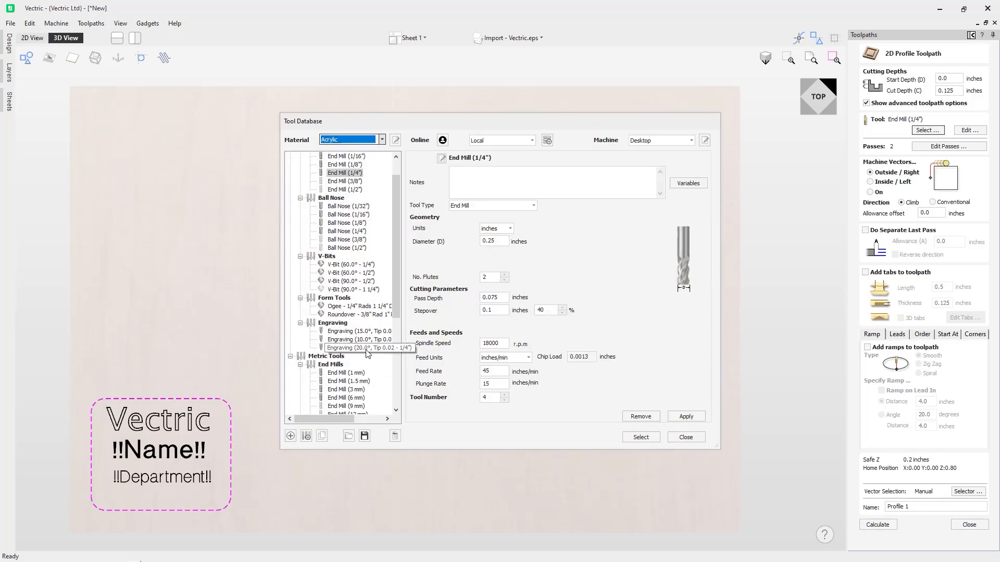
{"action": "left_click", "coordinate": [359, 348]}
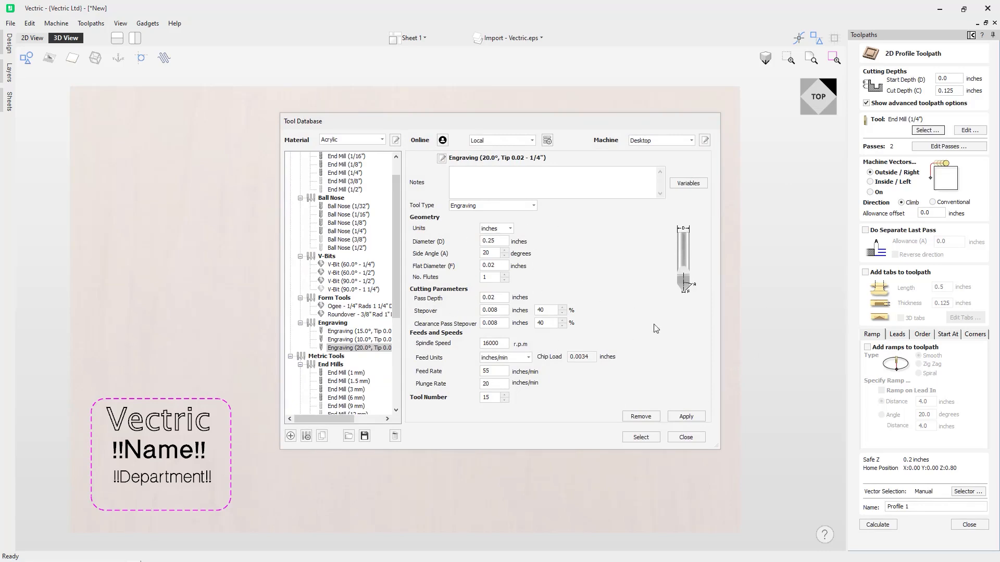
{"action": "left_click", "coordinate": [648, 439]}
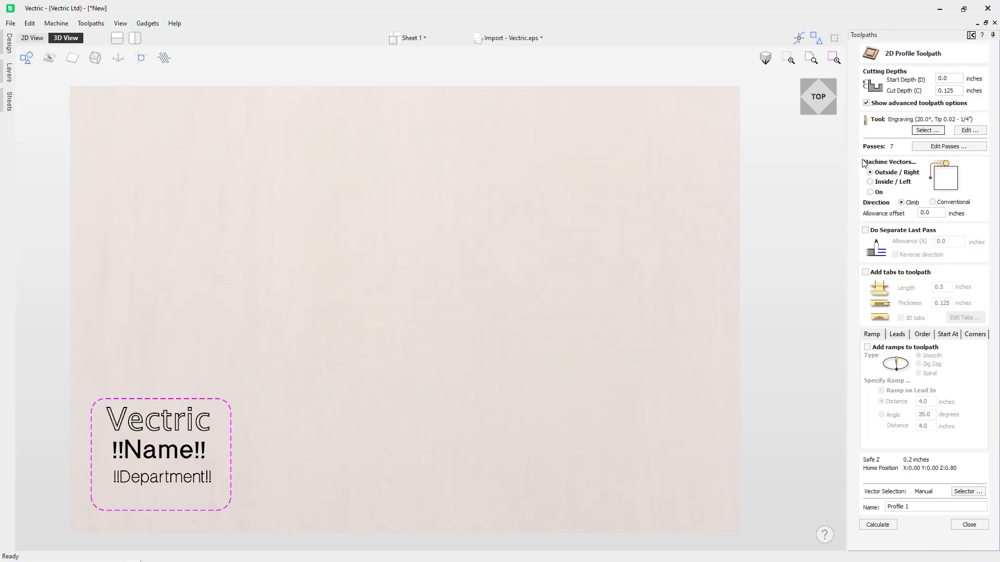
Enable tabs on the profile toolpath with a length of 0.1 inches and a thickness of z/3.
{"action": "left_click", "coordinate": [889, 274]}
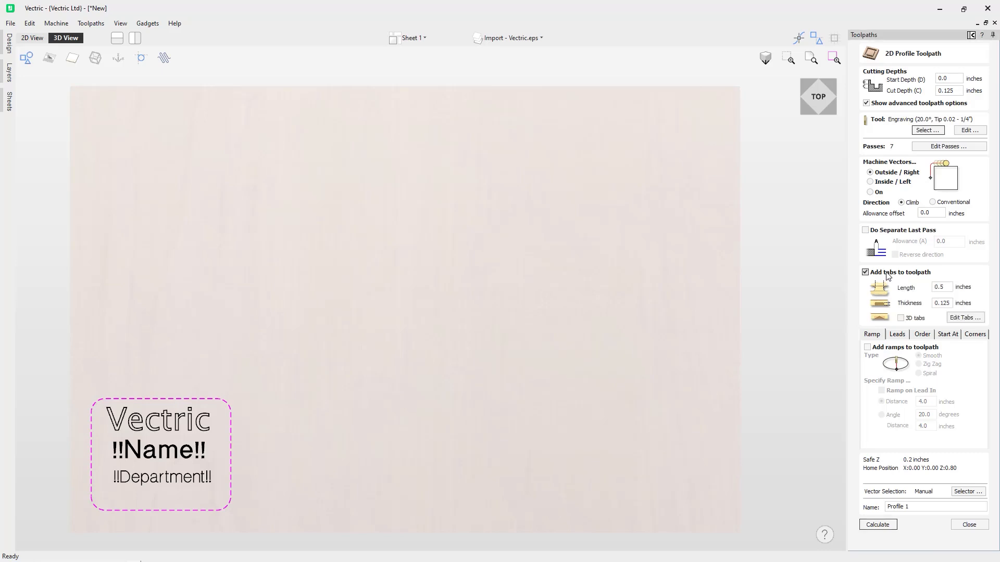
{"action": "left_click", "coordinate": [946, 287]}
{"action": "key", "text": "BackSpace"}
{"action": "key", "text": "BackSpace"}
{"action": "left_click", "coordinate": [950, 303]}
{"action": "left_click_drag", "start_coordinate": [952, 303], "coordinate": [912, 303]}
{"action": "type", "text": "z"}
{"action": "type", "text": "/3"}
{"action": "key", "text": "Return"}
Show the 2D and 3D views side by side and place one tab on each vertical side of the badge outline.
{"action": "left_click", "coordinate": [135, 37]}
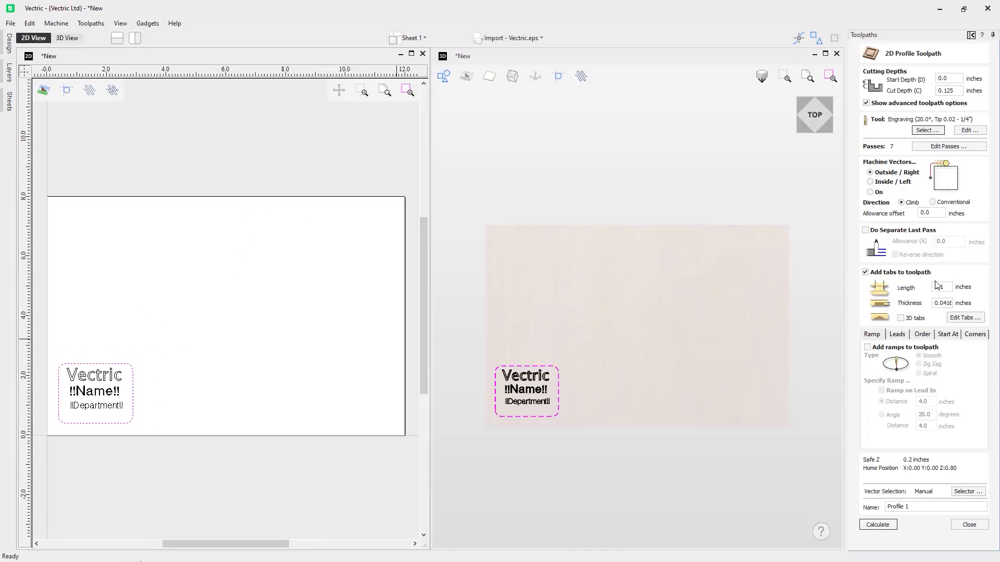
{"action": "left_click", "coordinate": [957, 319]}
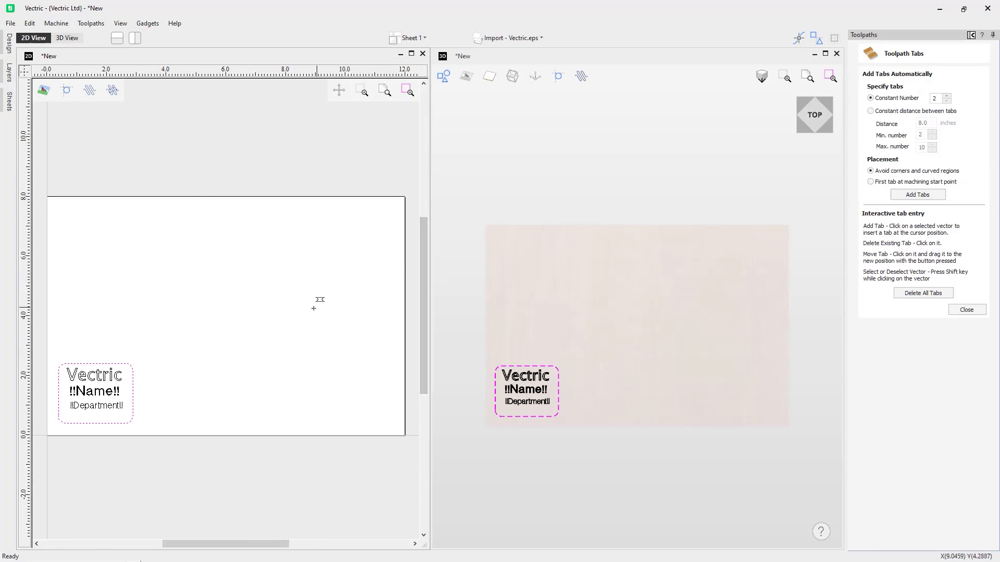
{"action": "scroll", "coordinate": [89, 367], "scroll_direction": "up", "scroll_amount": 3}
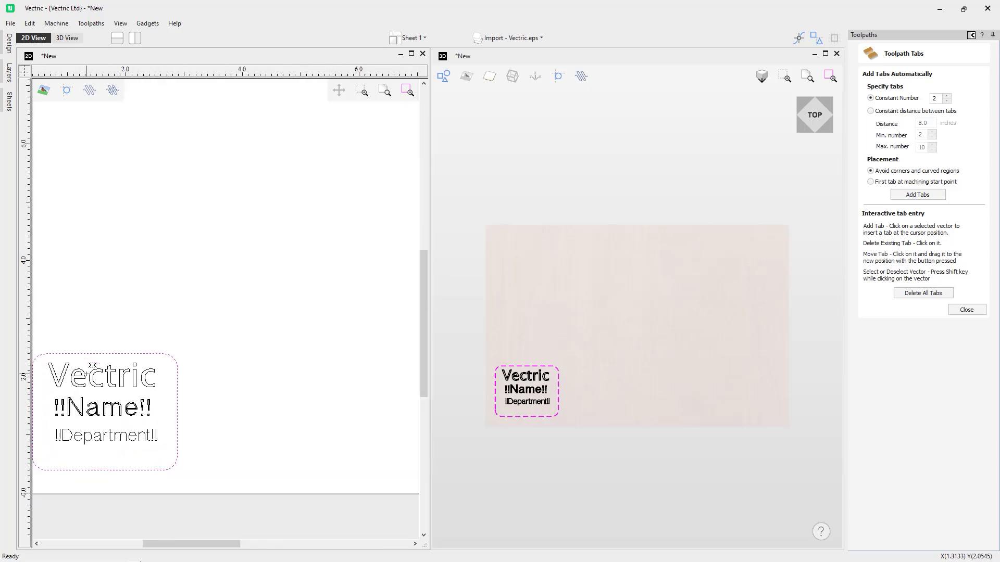
{"action": "mouse_move", "coordinate": [196, 544]}
{"action": "left_mouse_down"}
{"action": "mouse_move", "coordinate": [151, 544]}
{"action": "mouse_move", "coordinate": [181, 544]}
{"action": "left_mouse_up"}
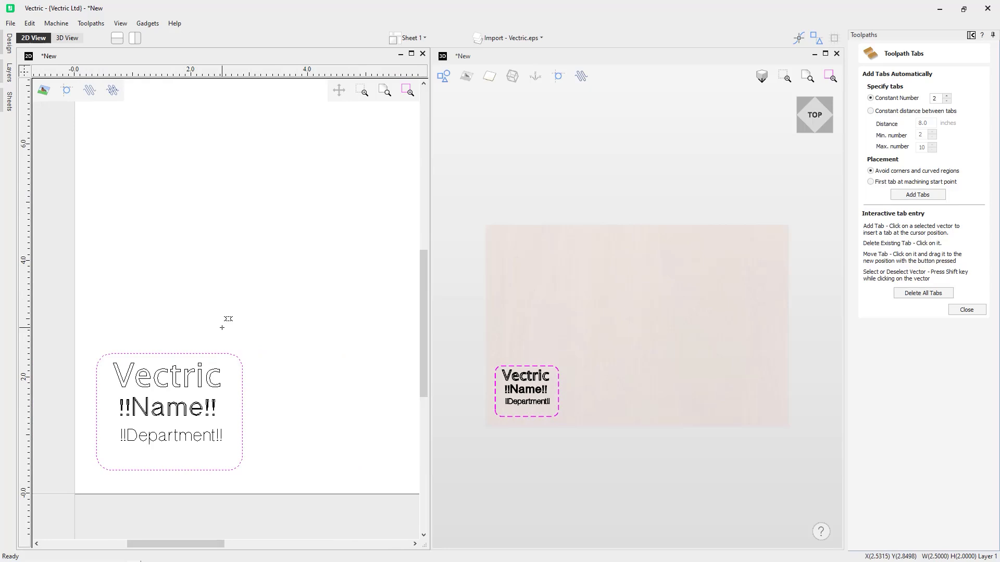
{"action": "left_click", "coordinate": [243, 411]}
{"action": "left_click", "coordinate": [96, 412]}
{"action": "left_click", "coordinate": [965, 310]}
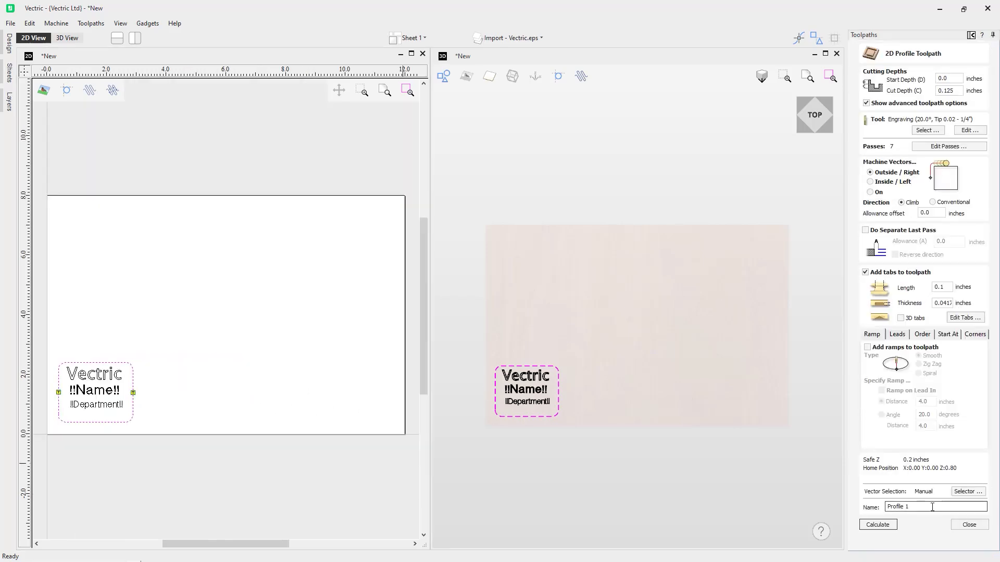
Name the profile toolpath "Cutout" and calculate it.
{"action": "left_click_drag", "start_coordinate": [932, 507], "coordinate": [818, 509]}
{"action": "type", "text": "Cutout"}
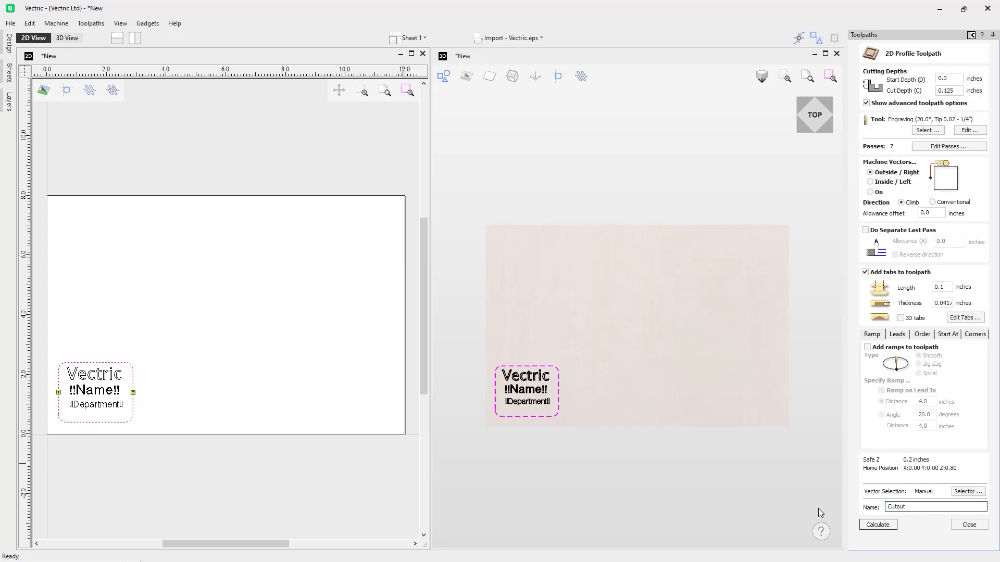
{"action": "left_click", "coordinate": [879, 524]}
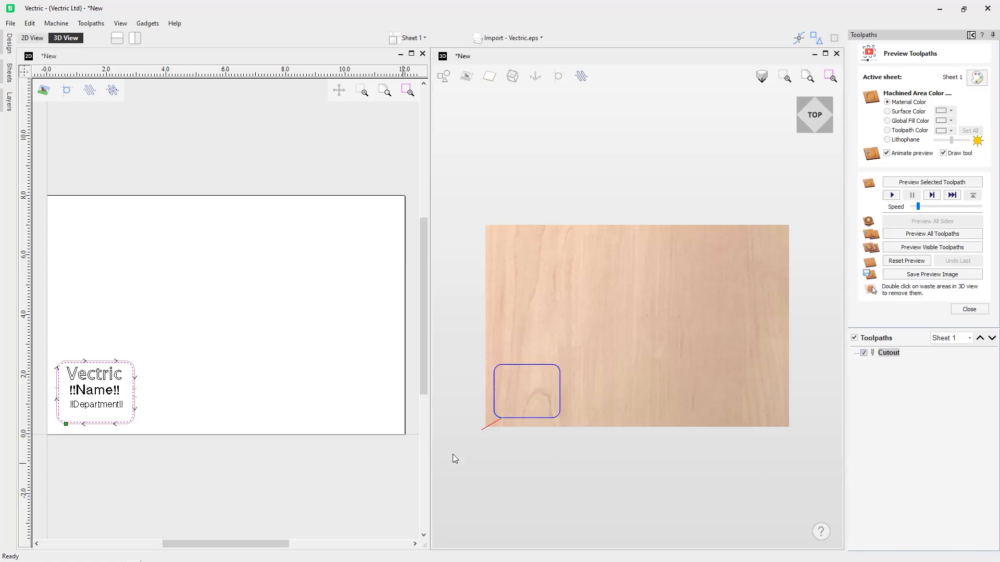
Maximize the 3D view and examine the badge's cutout toolpath up close.
{"action": "left_click", "coordinate": [826, 54]}
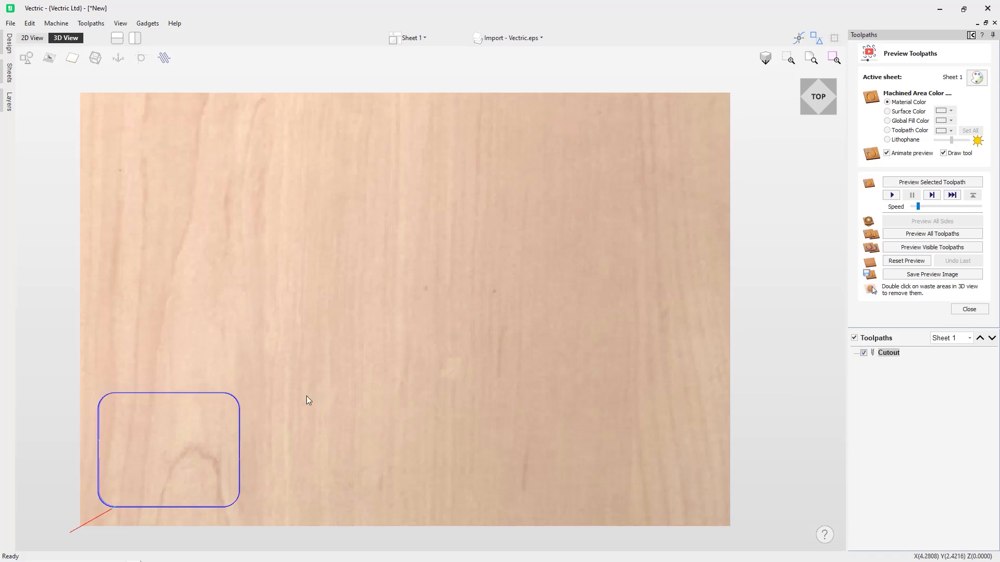
{"action": "middle_click_drag", "start_coordinate": [294, 433], "coordinate": [488, 339]}
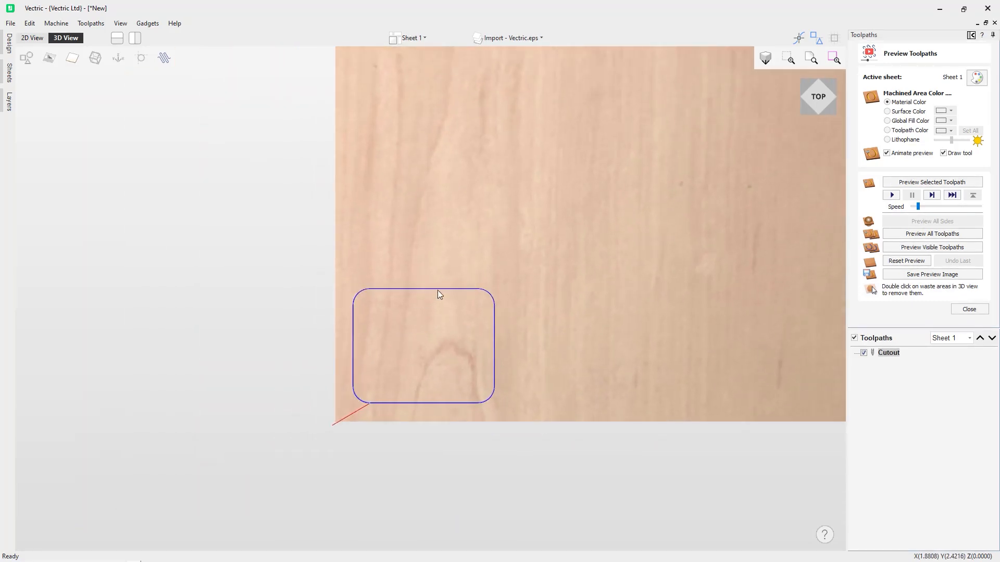
{"action": "scroll", "coordinate": [437, 295], "scroll_direction": "up", "scroll_amount": 2}
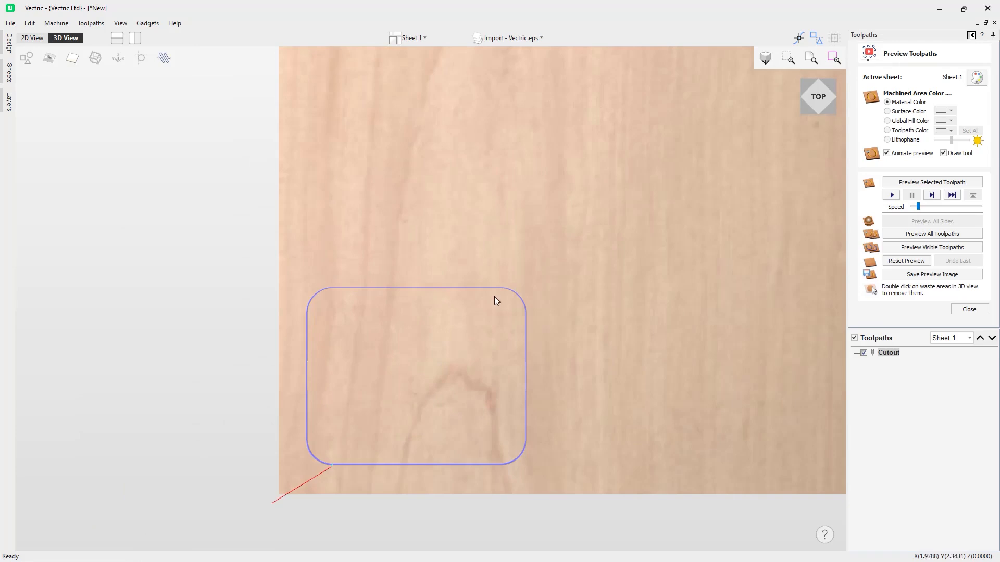
Try the Gold Satin and Slate - Blue material appearances on the sheet.
{"action": "left_click", "coordinate": [976, 79]}
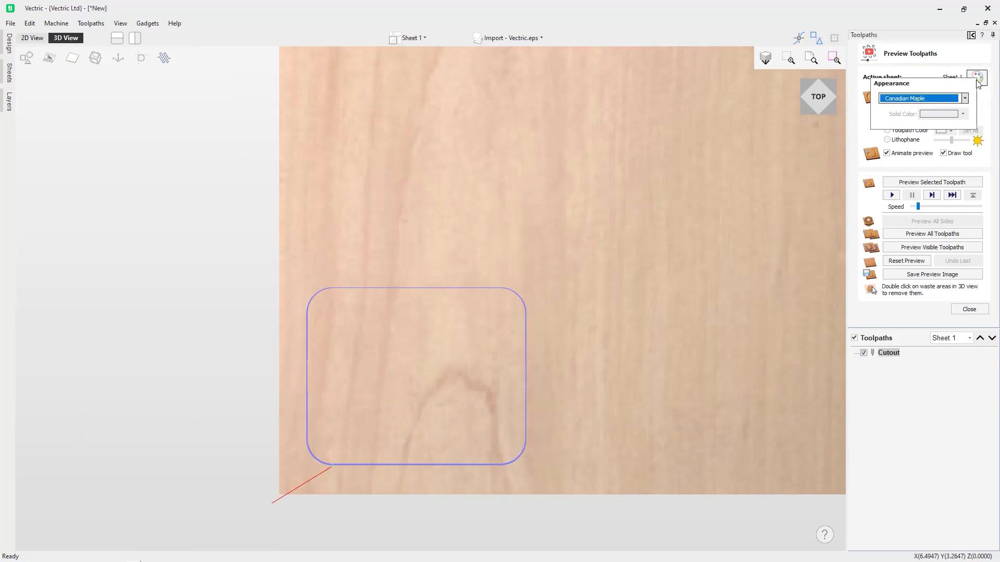
{"action": "left_click", "coordinate": [947, 99]}
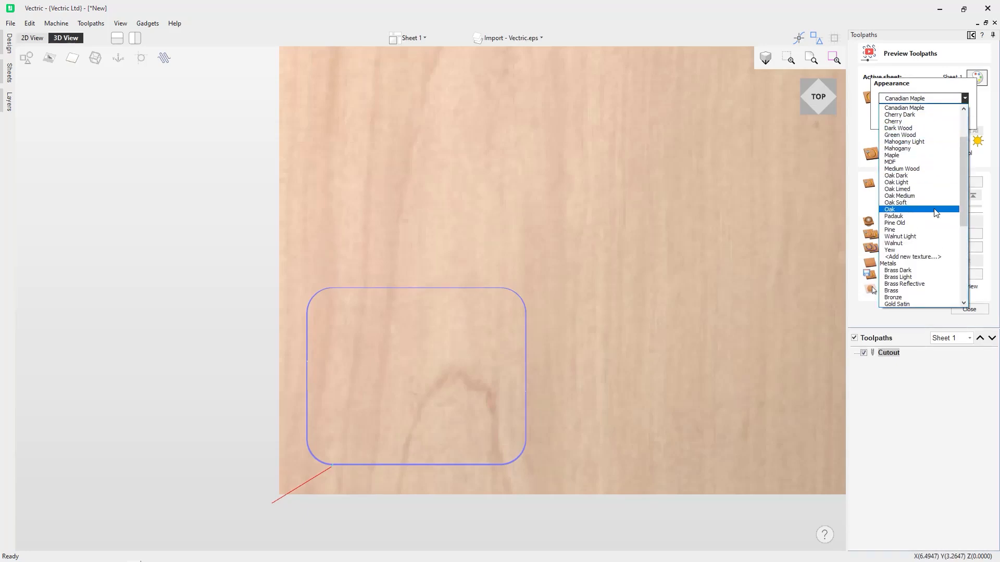
{"action": "scroll", "coordinate": [932, 219], "scroll_direction": "down", "scroll_amount": 2}
{"action": "scroll", "coordinate": [925, 230], "scroll_direction": "down", "scroll_amount": 2}
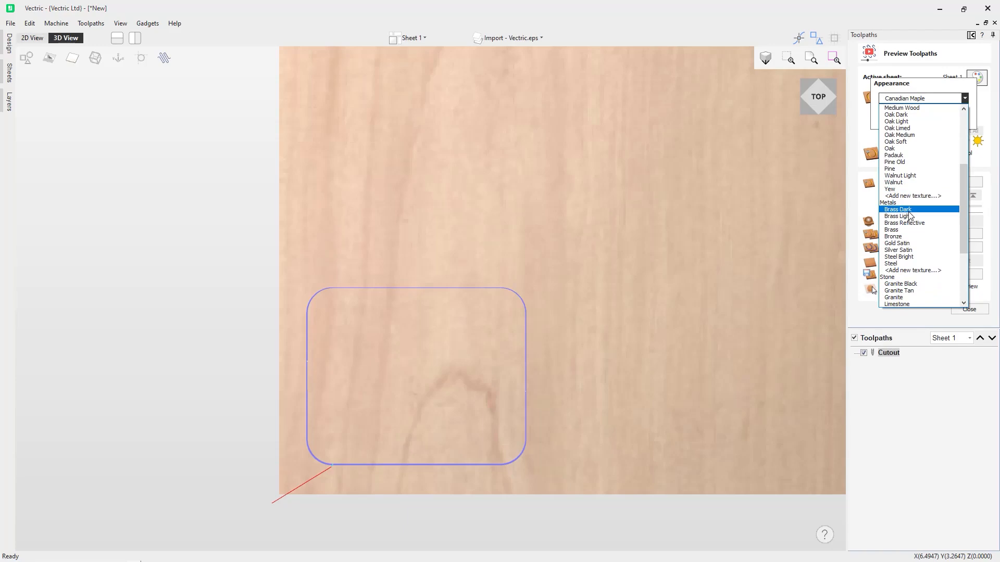
{"action": "left_click", "coordinate": [897, 243]}
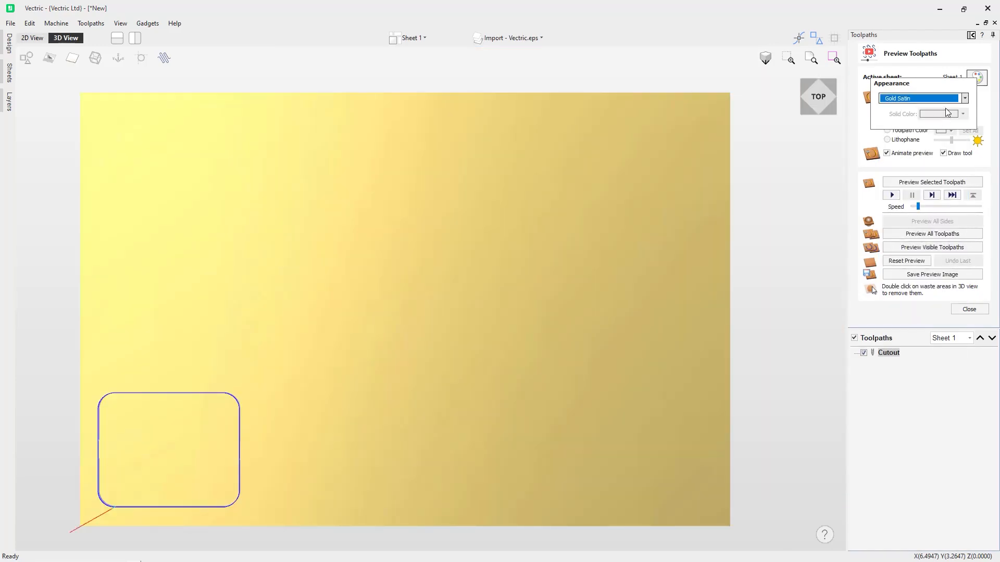
{"action": "left_click", "coordinate": [955, 99]}
{"action": "left_click", "coordinate": [913, 241]}
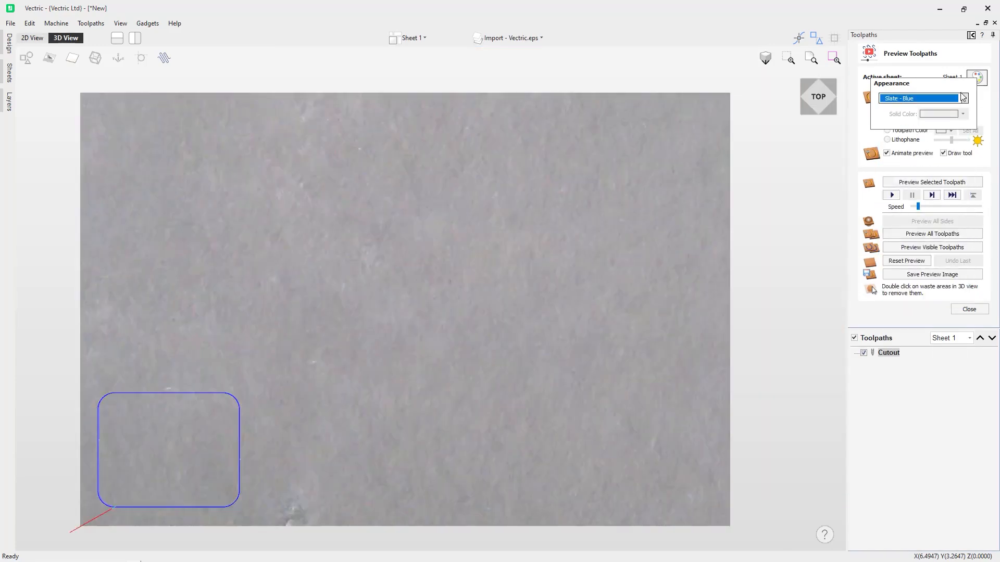
Set the sheet's material appearance back to Canadian Maple.
{"action": "left_click", "coordinate": [945, 102]}
{"action": "scroll", "coordinate": [942, 185], "scroll_direction": "up", "scroll_amount": 10}
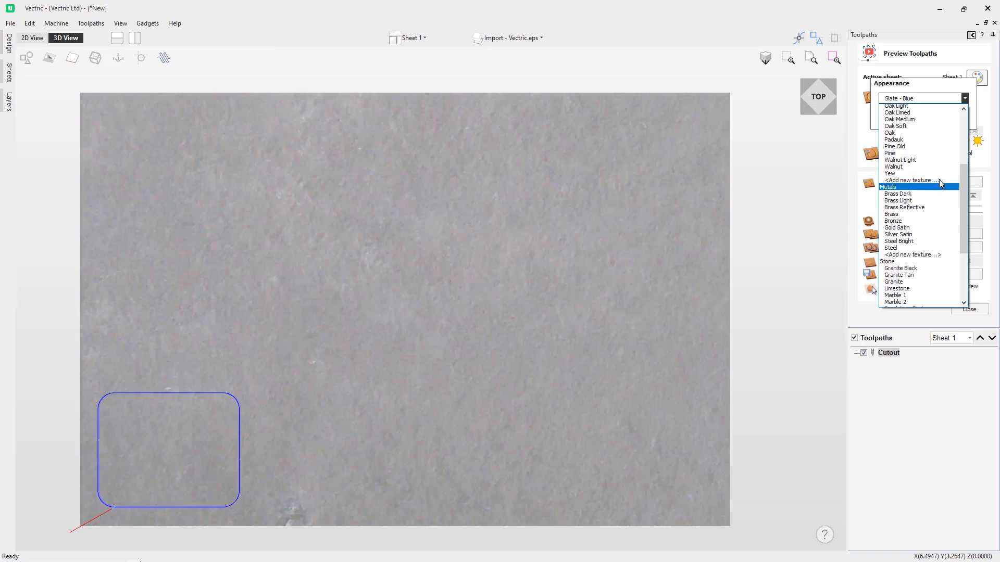
{"action": "scroll", "coordinate": [943, 185], "scroll_direction": "up", "scroll_amount": 2}
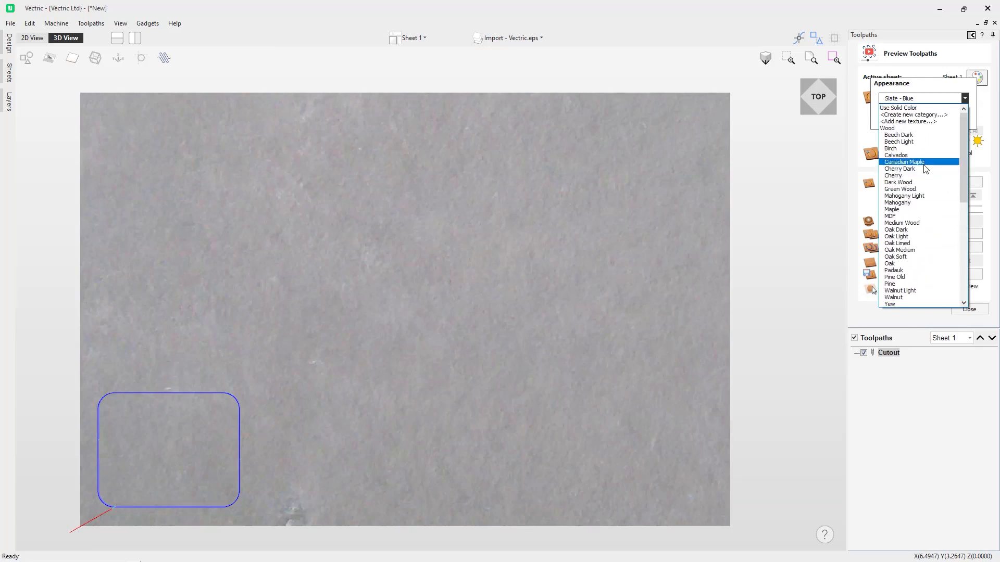
{"action": "left_click", "coordinate": [925, 164]}
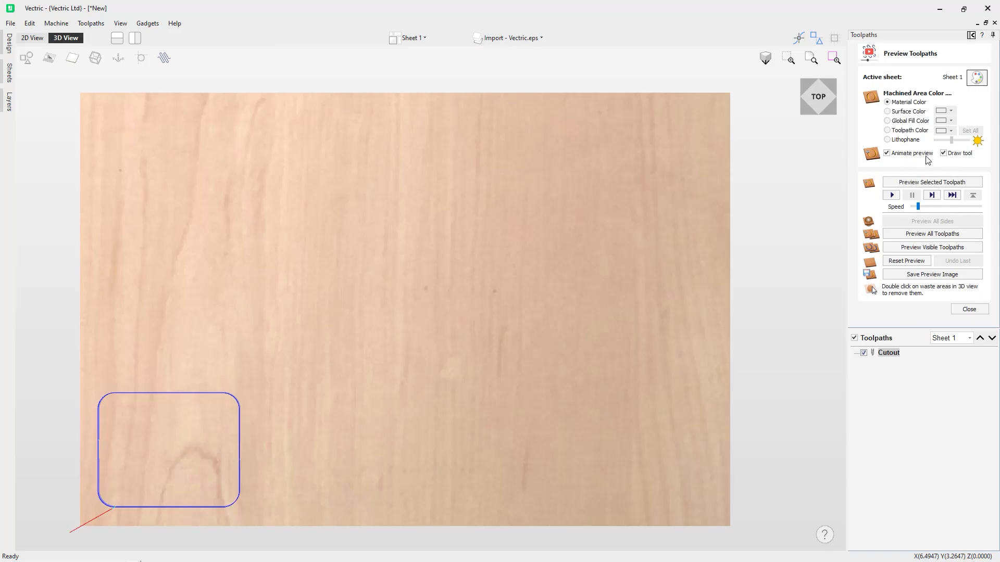
Run an animated preview of the Cutout toolpath, slow at first and then faster, and examine the cut badge.
{"action": "left_click_drag", "start_coordinate": [919, 210], "coordinate": [910, 209]}
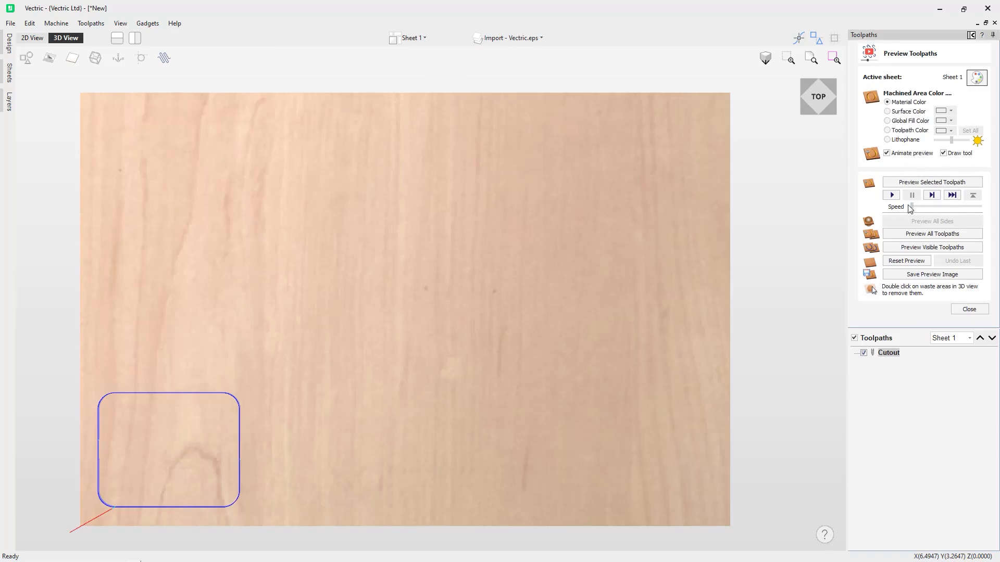
{"action": "middle_click_drag", "start_coordinate": [344, 376], "coordinate": [695, 252]}
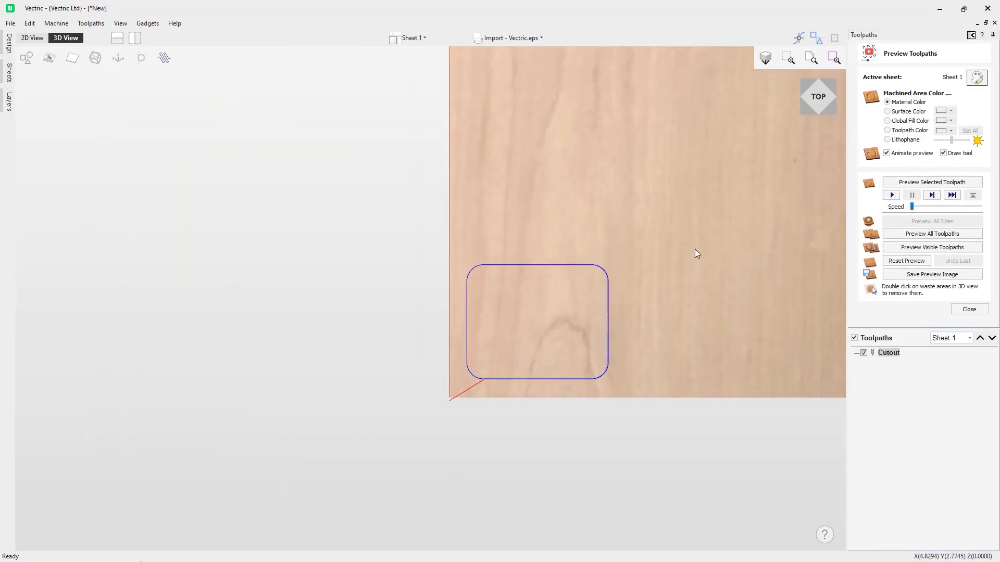
{"action": "scroll", "coordinate": [616, 274], "scroll_direction": "up", "scroll_amount": 3}
{"action": "left_click", "coordinate": [933, 182]}
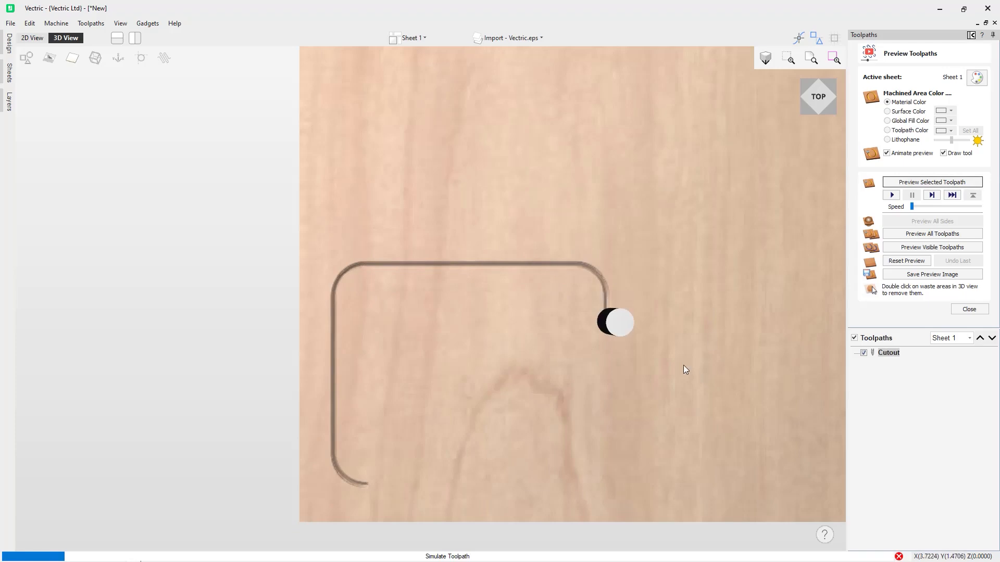
{"action": "left_click_drag", "start_coordinate": [911, 207], "coordinate": [925, 208]}
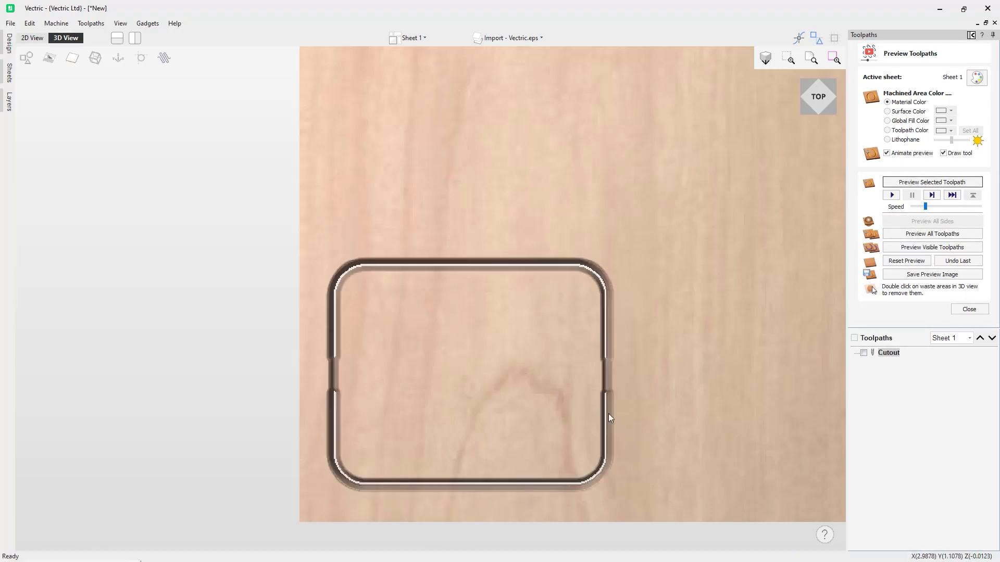
{"action": "left_click_drag", "start_coordinate": [657, 389], "coordinate": [576, 412]}
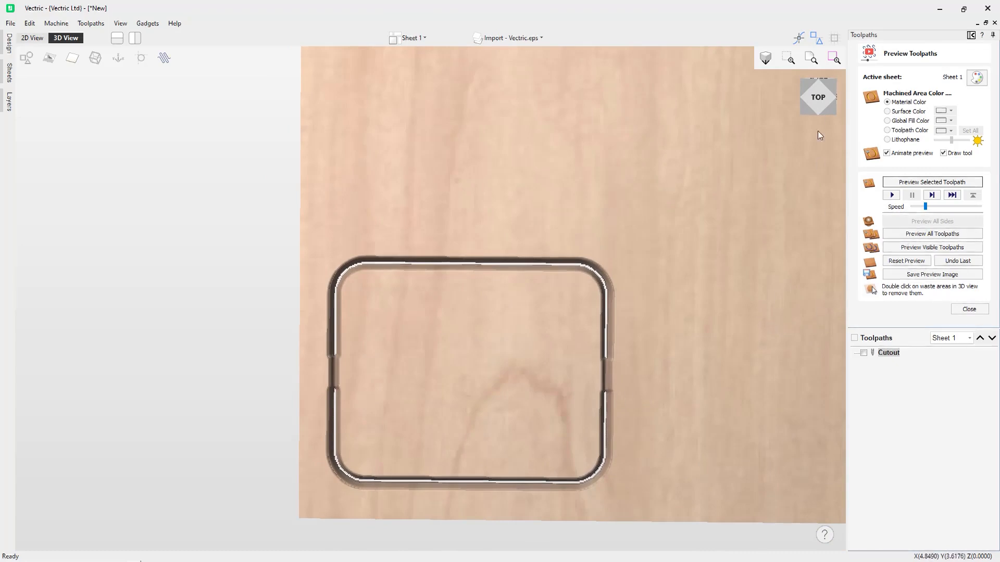
{"action": "left_click", "coordinate": [817, 99]}
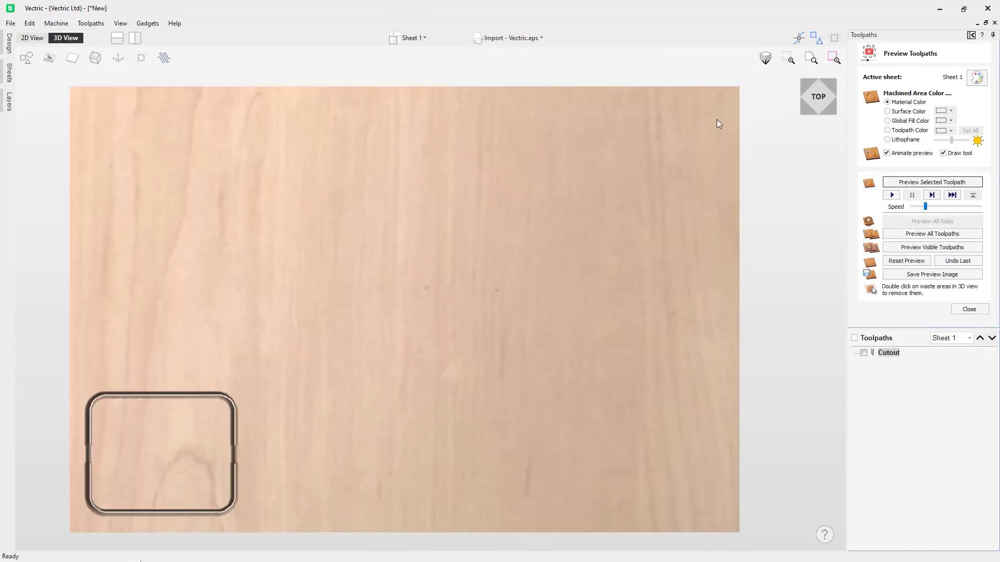
Show the design vectors in the 3D view and close the toolpath preview settings.
{"action": "left_click", "coordinate": [24, 62]}
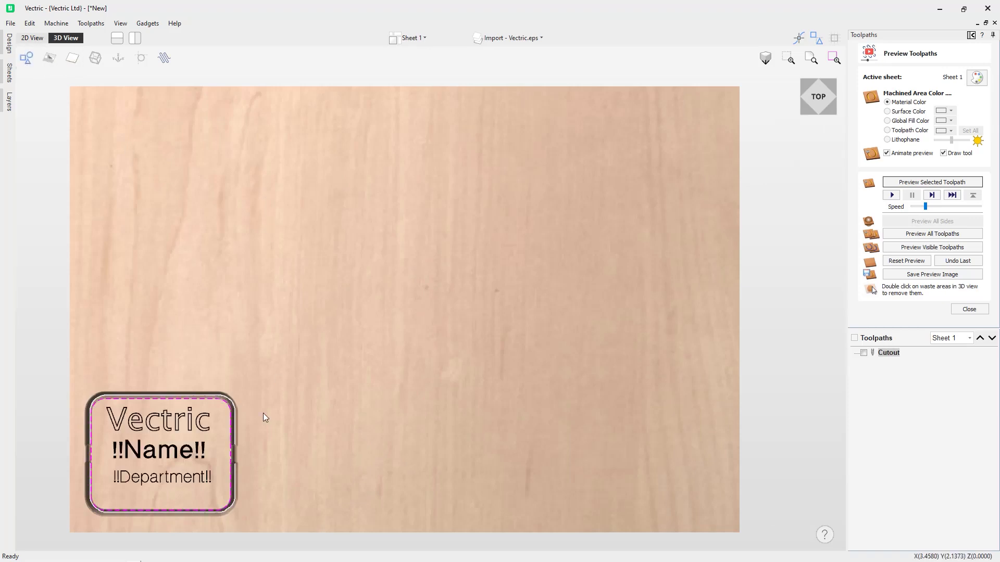
{"action": "left_click", "coordinate": [907, 262]}
{"action": "left_click", "coordinate": [967, 309]}
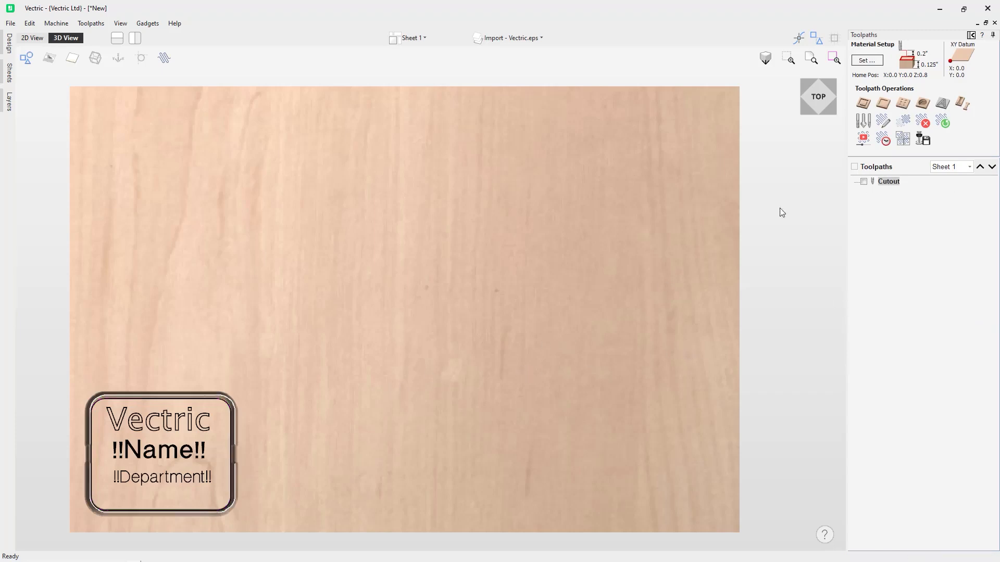
Start a Quick Engrave toolpath for the !!Name!! and !!Department!! texts using the 90° Diamond Drag 1/8" tool with 0.002" line width.
{"action": "left_click", "coordinate": [190, 454]}
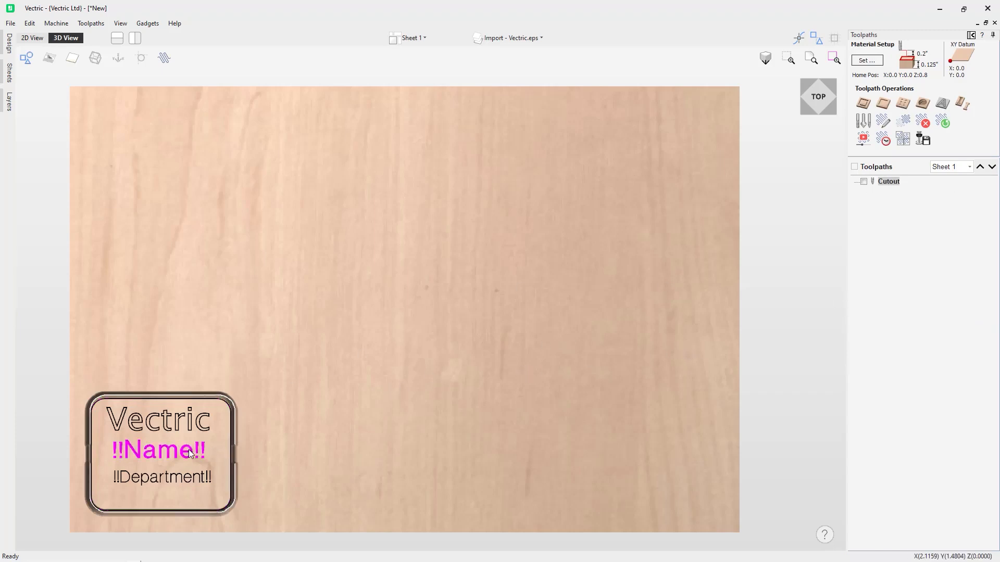
{"action": "left_click", "coordinate": [188, 480], "text": "shift"}
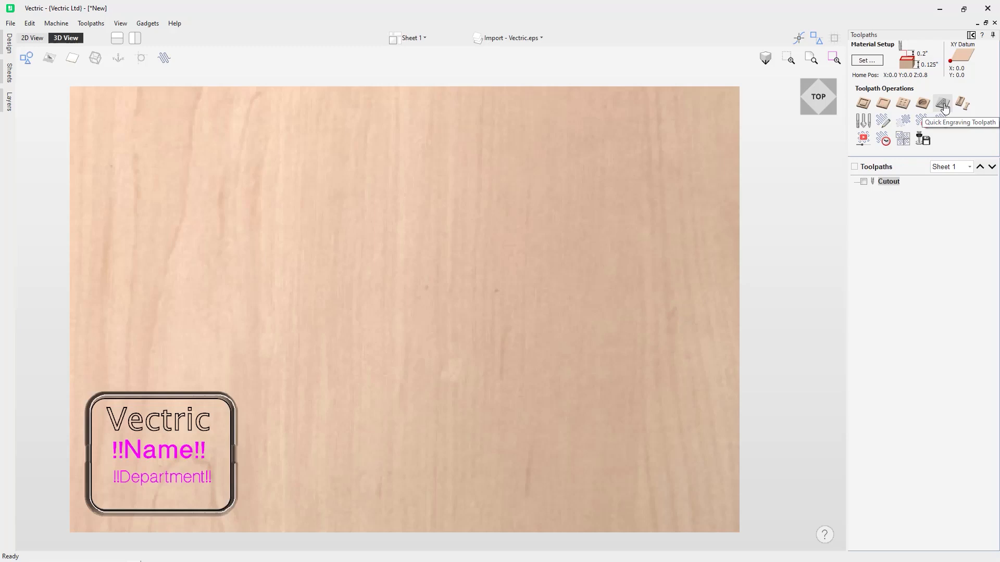
{"action": "left_click", "coordinate": [944, 108]}
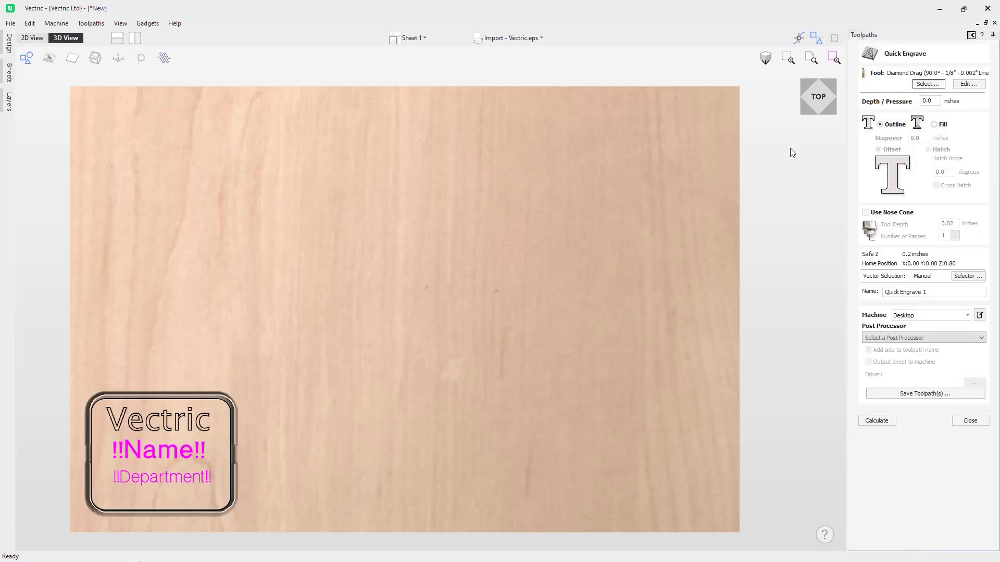
{"action": "left_click", "coordinate": [926, 83]}
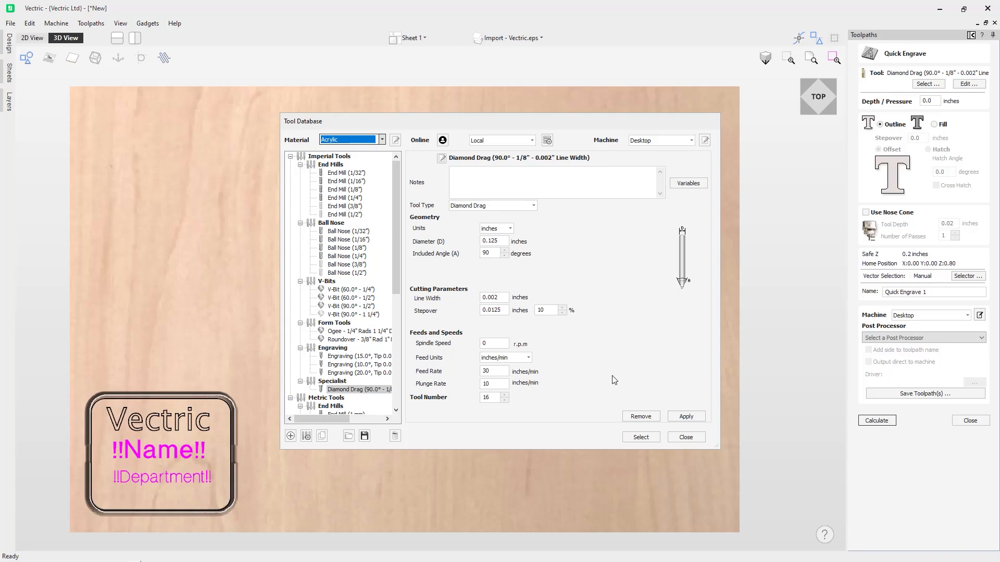
{"action": "left_click", "coordinate": [653, 439]}
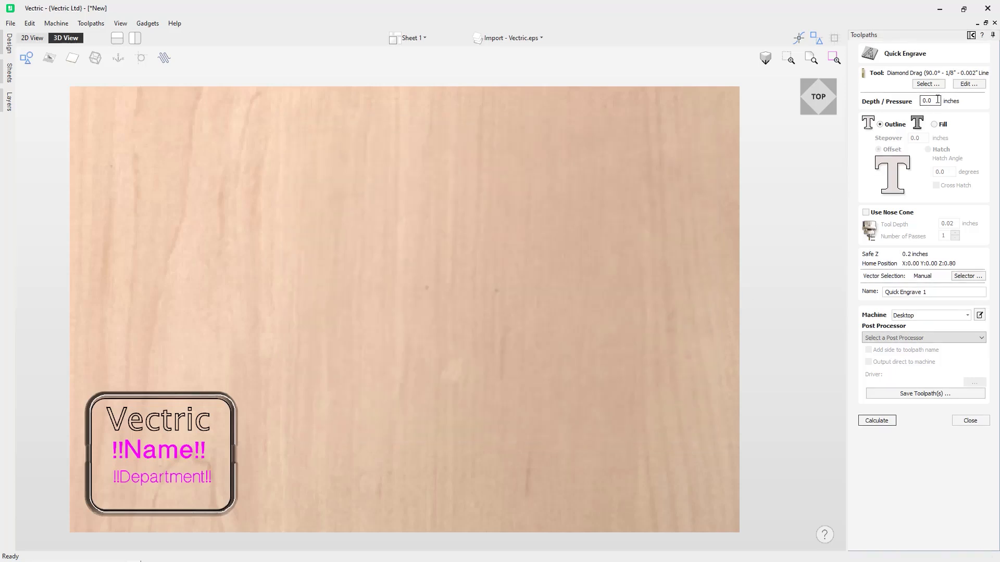
Calculate the engraving toolpath as "Text" with a depth of 0.1 inches and the Outline option, and preview its cut.
{"action": "left_click", "coordinate": [928, 101]}
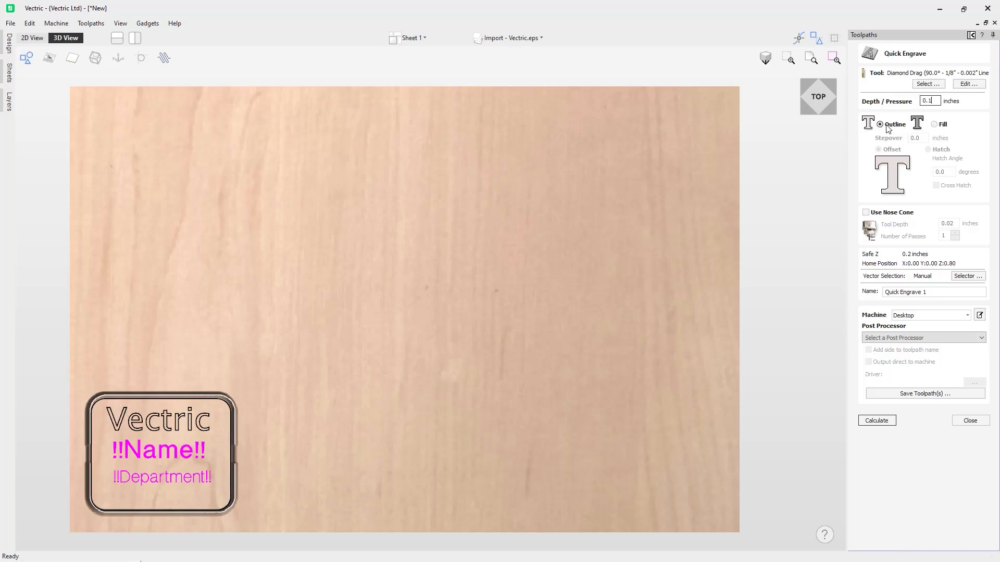
{"action": "left_click_drag", "start_coordinate": [932, 292], "coordinate": [823, 293]}
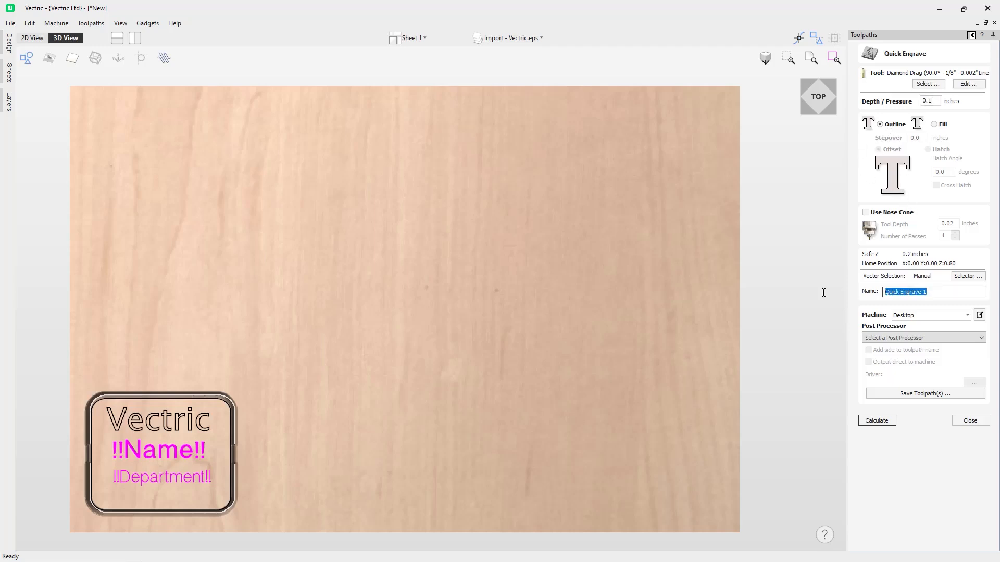
{"action": "type", "text": "Text"}
{"action": "left_click", "coordinate": [890, 421]}
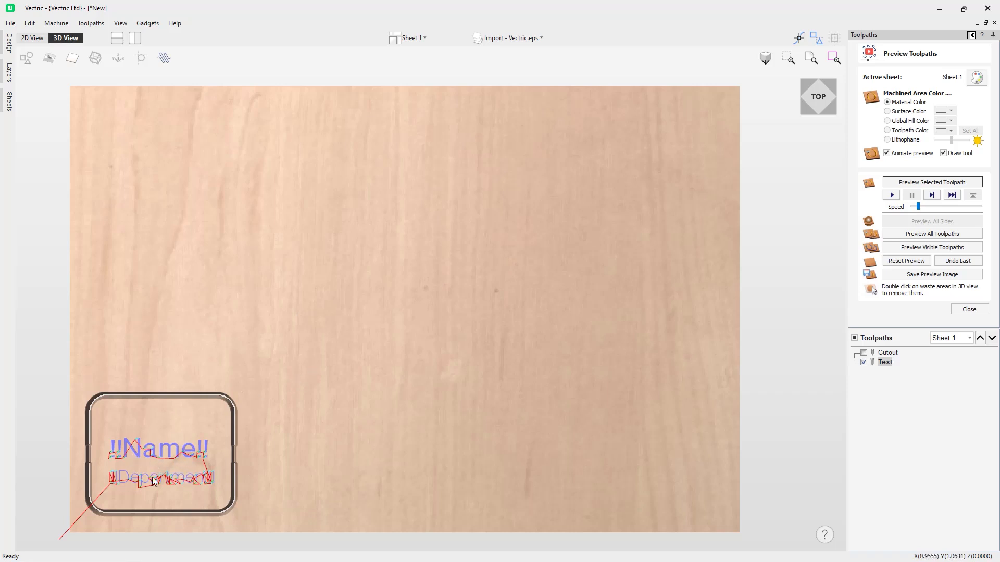
{"action": "left_click", "coordinate": [906, 184]}
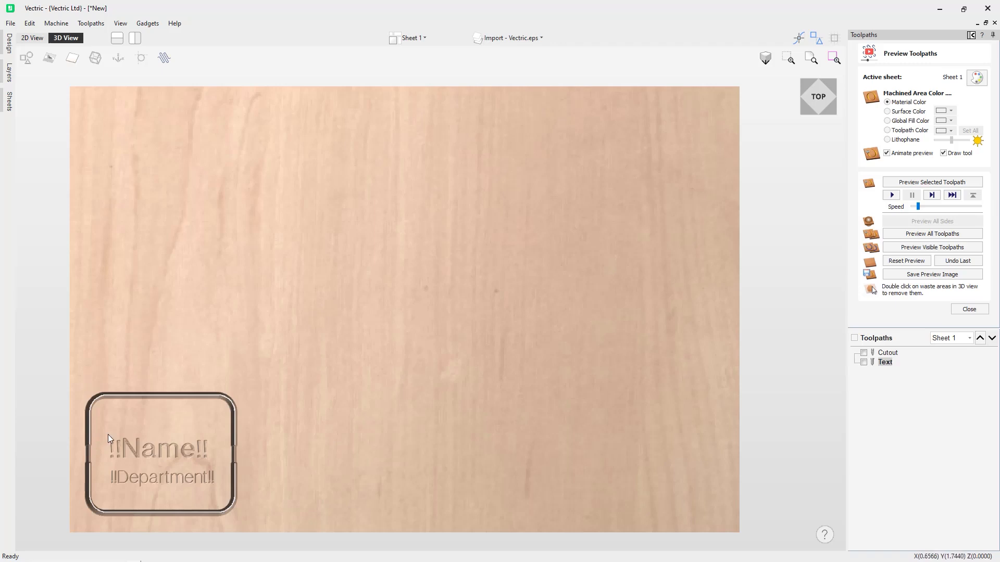
{"action": "left_click", "coordinate": [969, 309]}
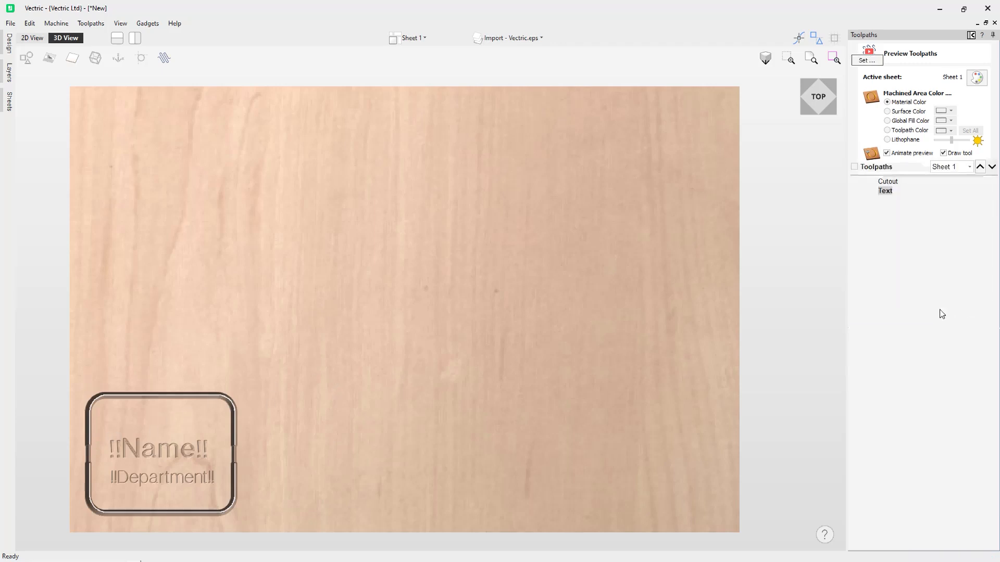
Start a Quick Engrave toolpath for the Vectric logo with a Hatch fill at a 45-degree hatch angle.
{"action": "left_click", "coordinate": [27, 58]}
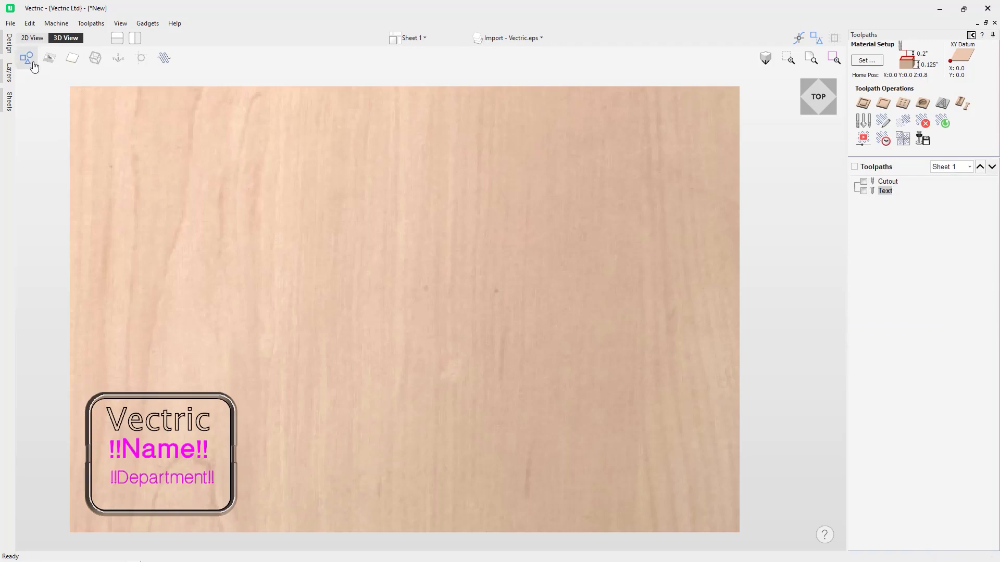
{"action": "left_click", "coordinate": [194, 354]}
{"action": "left_click", "coordinate": [178, 418]}
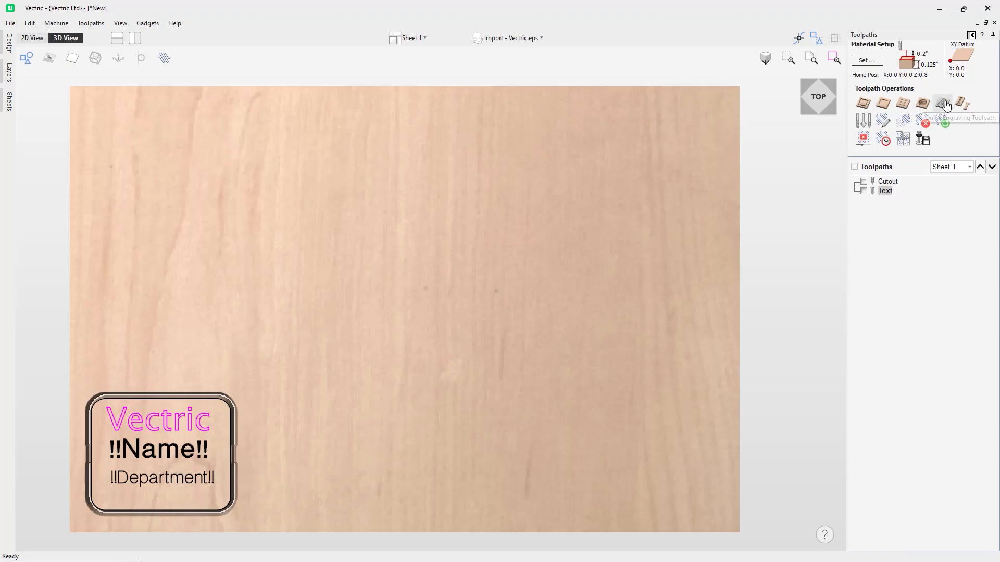
{"action": "left_click", "coordinate": [946, 105]}
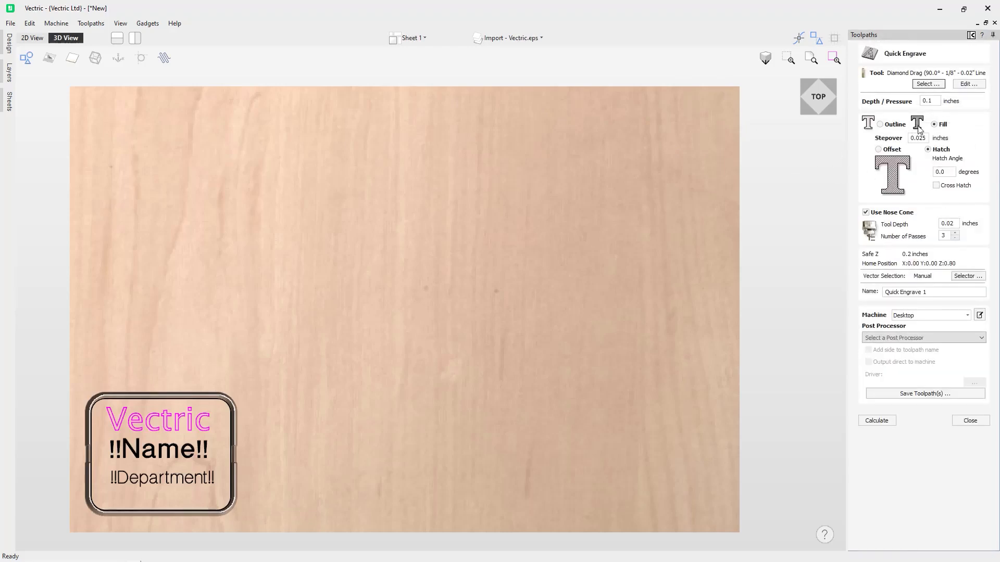
{"action": "left_click", "coordinate": [937, 126]}
{"action": "left_click_drag", "start_coordinate": [926, 139], "coordinate": [913, 141]}
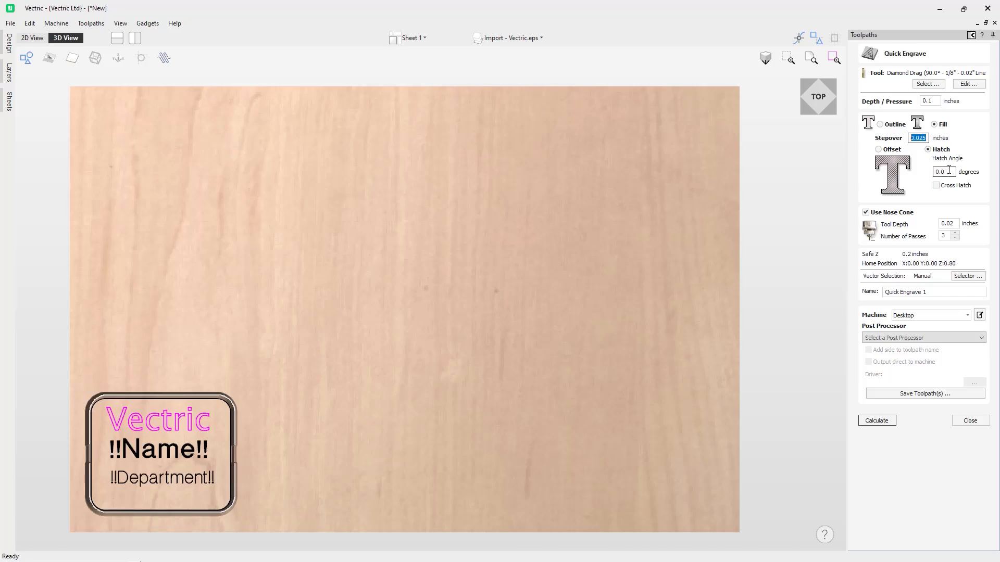
{"action": "left_click", "coordinate": [948, 173]}
Name the logo's engraving toolpath "Vectric Text", calculate it and preview its cut.
{"action": "left_click_drag", "start_coordinate": [927, 292], "coordinate": [851, 295]}
{"action": "type", "text": "Vec"}
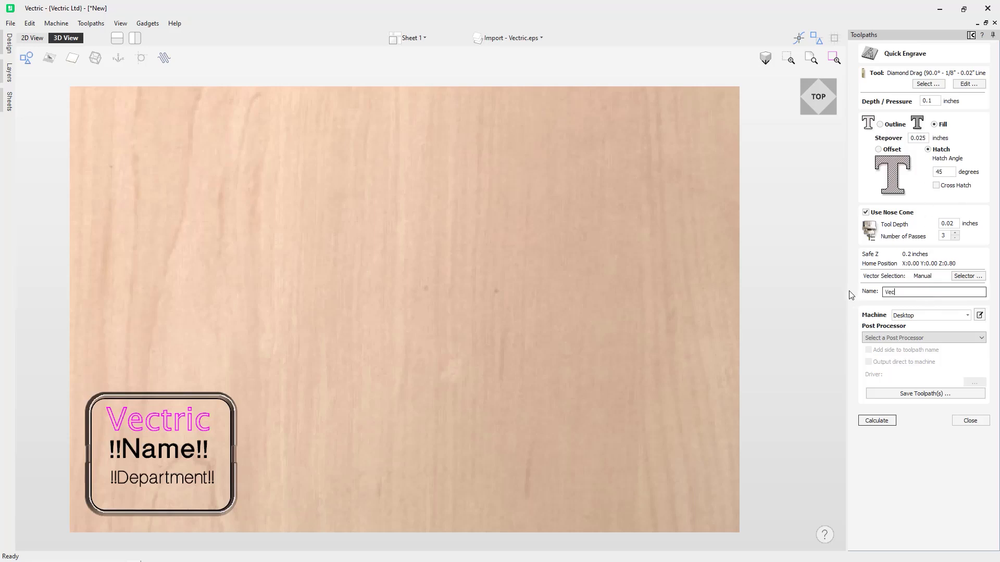
{"action": "type", "text": "tric Text"}
{"action": "left_click", "coordinate": [885, 422]}
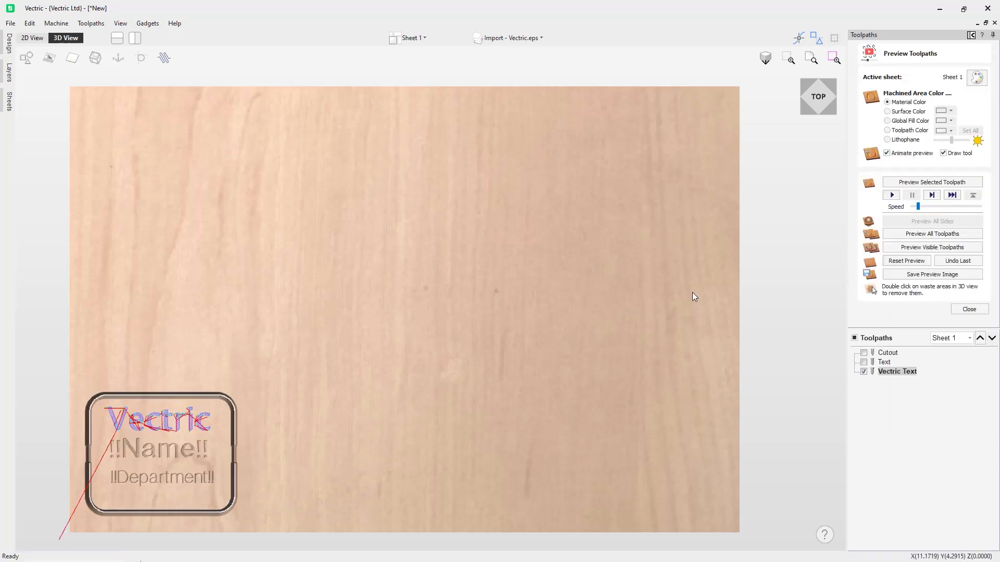
{"action": "left_click", "coordinate": [909, 183]}
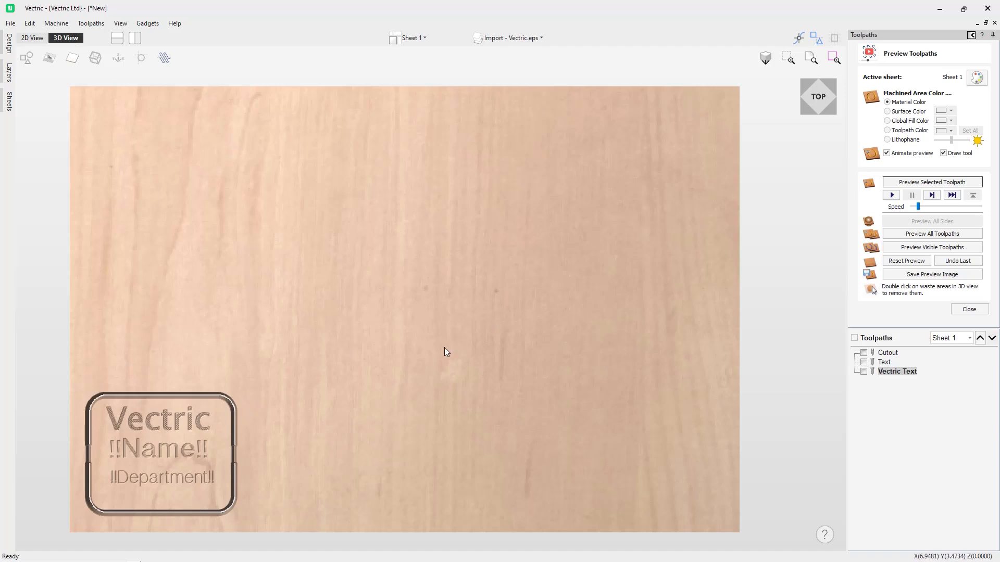
Reset the toolpath preview to the uncut sheet and show the design vectors again.
{"action": "left_click", "coordinate": [902, 262]}
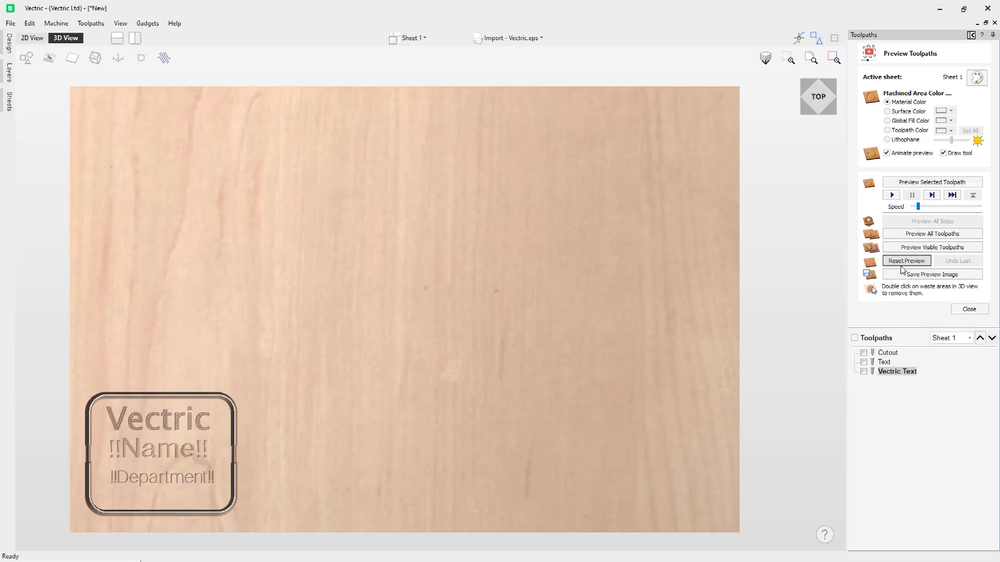
{"action": "left_click", "coordinate": [968, 310]}
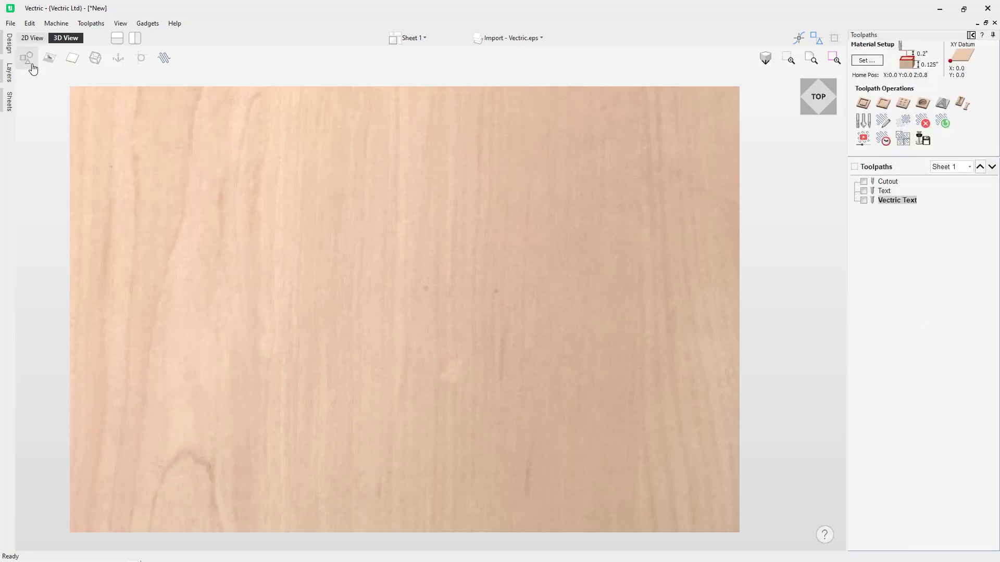
{"action": "left_click", "coordinate": [31, 66]}
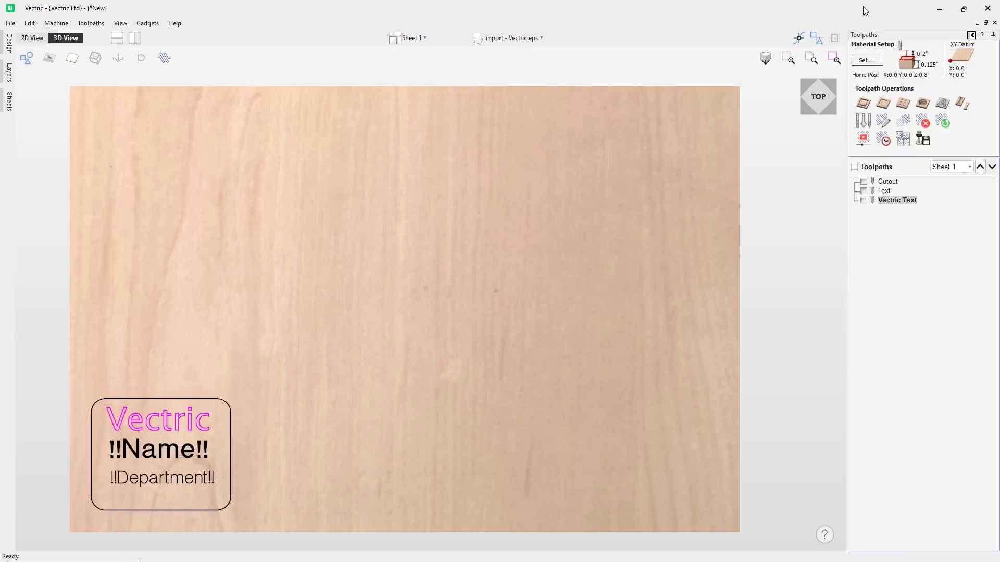
Select all the badge's vectors and open the Plate Production settings, with the design and toolpath tools both shown.
{"action": "left_click", "coordinate": [971, 35]}
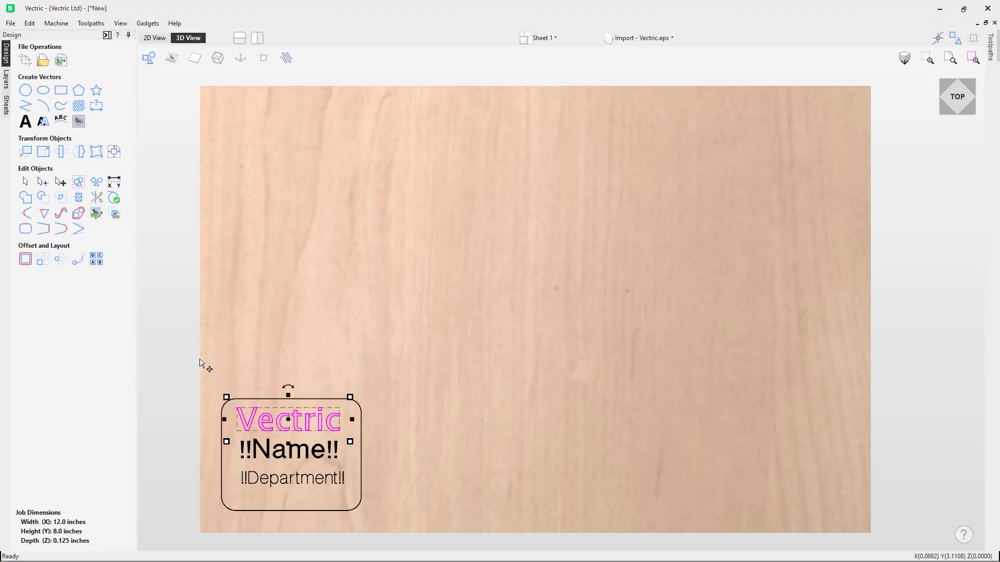
{"action": "left_click_drag", "start_coordinate": [198, 358], "coordinate": [385, 525]}
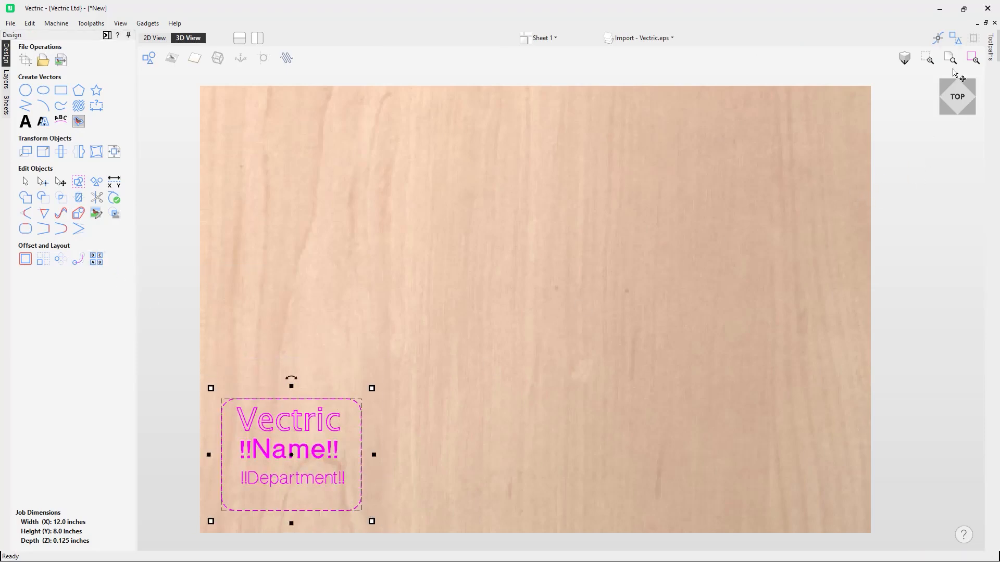
{"action": "left_click", "coordinate": [992, 50]}
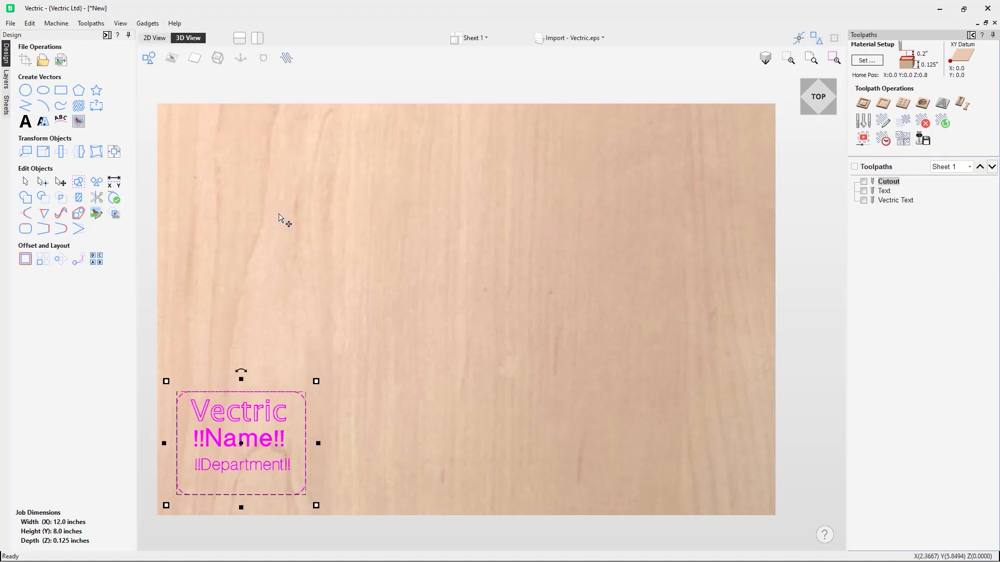
{"action": "left_click", "coordinate": [99, 267]}
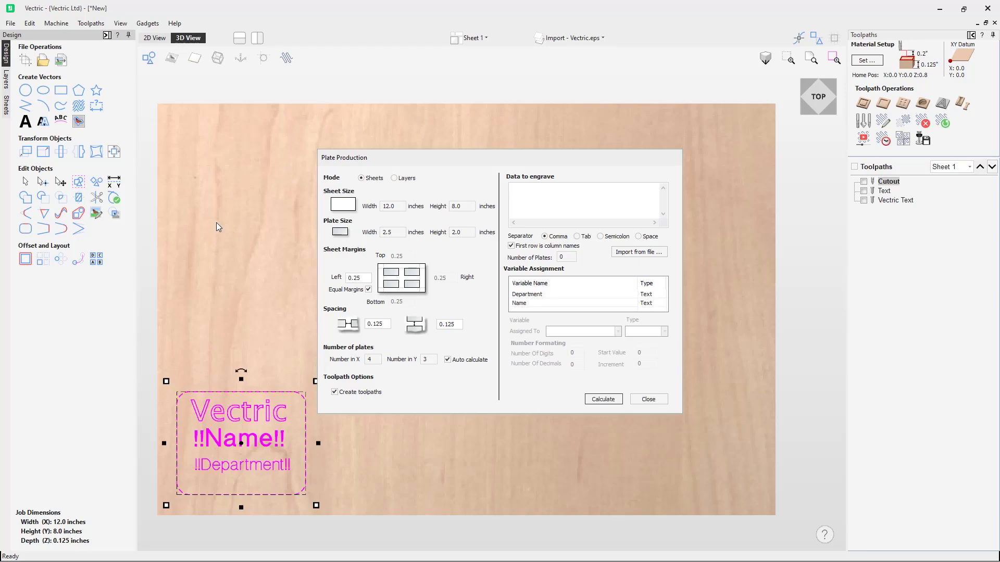
Try switching off equal sheet margins and the automatic plate count in Plate Production, restoring both options.
{"action": "left_click", "coordinate": [460, 208]}
{"action": "left_click", "coordinate": [377, 180]}
{"action": "left_click", "coordinate": [394, 208]}
{"action": "left_click", "coordinate": [368, 290]}
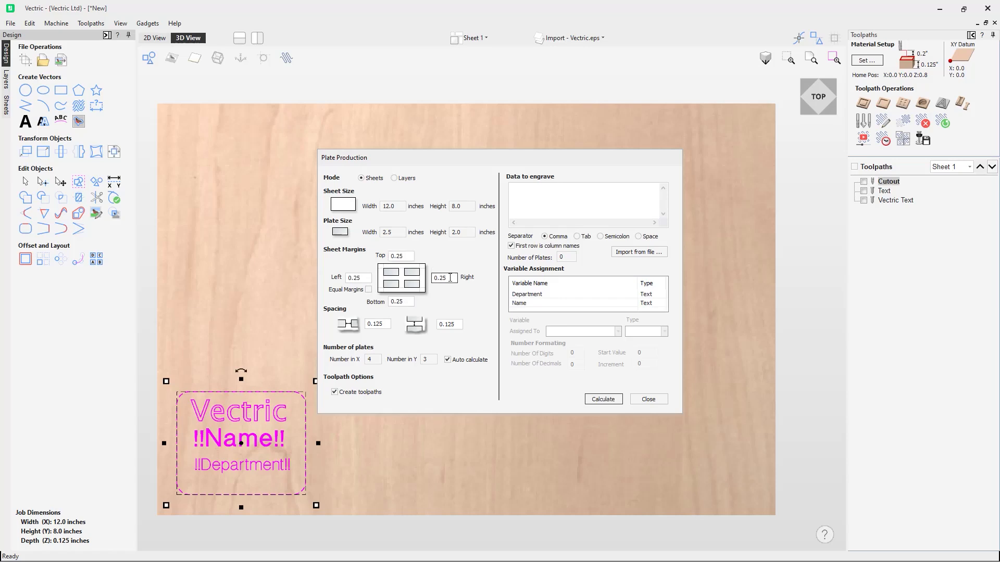
{"action": "left_click", "coordinate": [368, 289]}
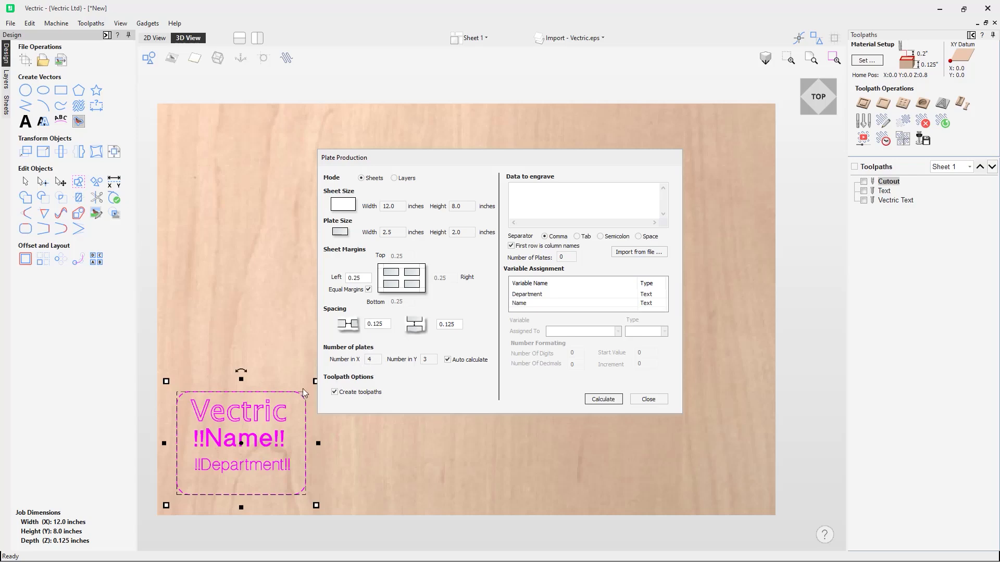
{"action": "left_click", "coordinate": [448, 361]}
{"action": "left_click", "coordinate": [448, 360]}
Import PlateProduction.csv as the data to engrave and assign the Department variable to the Department column.
{"action": "left_click", "coordinate": [654, 254]}
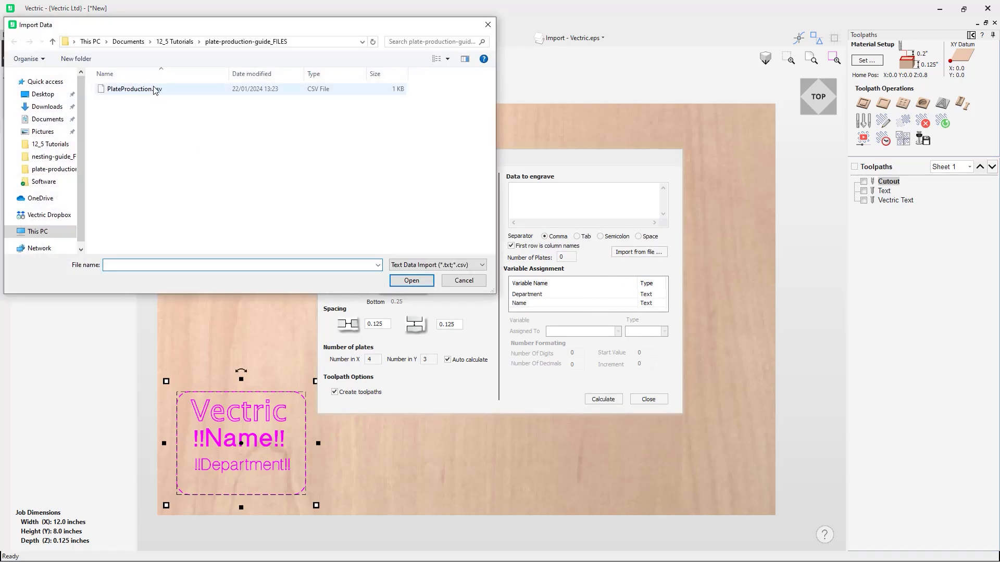
{"action": "double_click", "coordinate": [154, 90]}
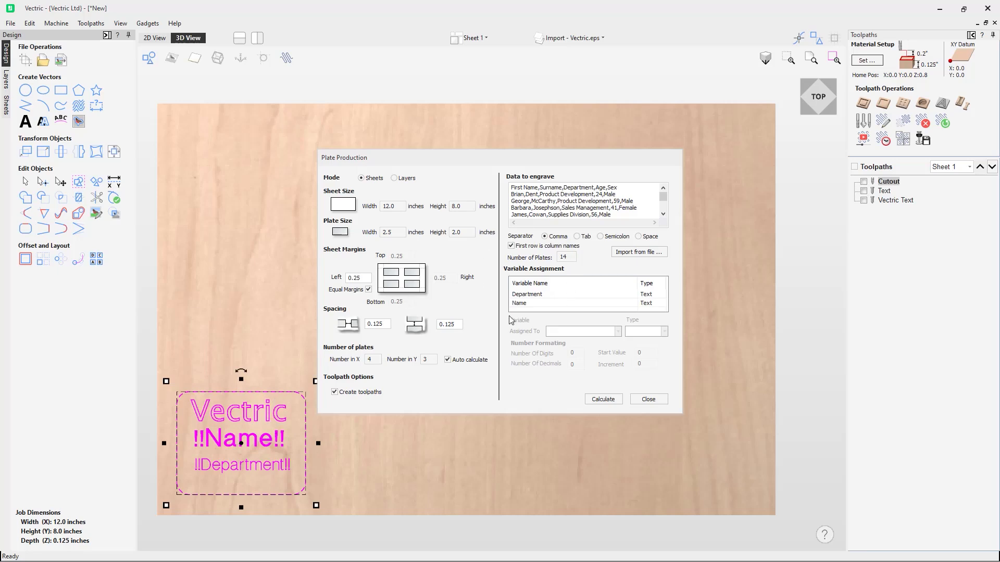
{"action": "left_click", "coordinate": [568, 295]}
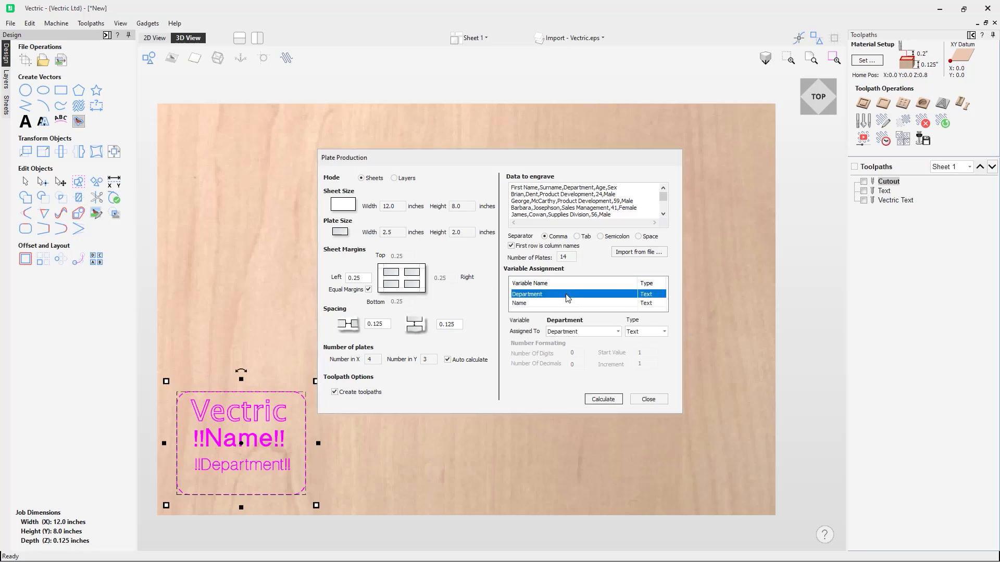
{"action": "left_click", "coordinate": [594, 333]}
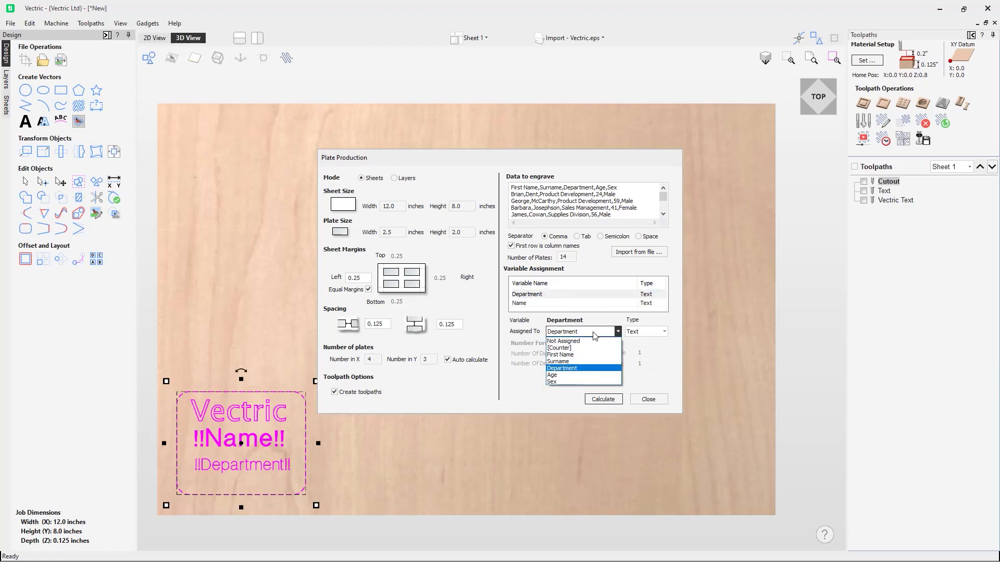
{"action": "left_click", "coordinate": [566, 369]}
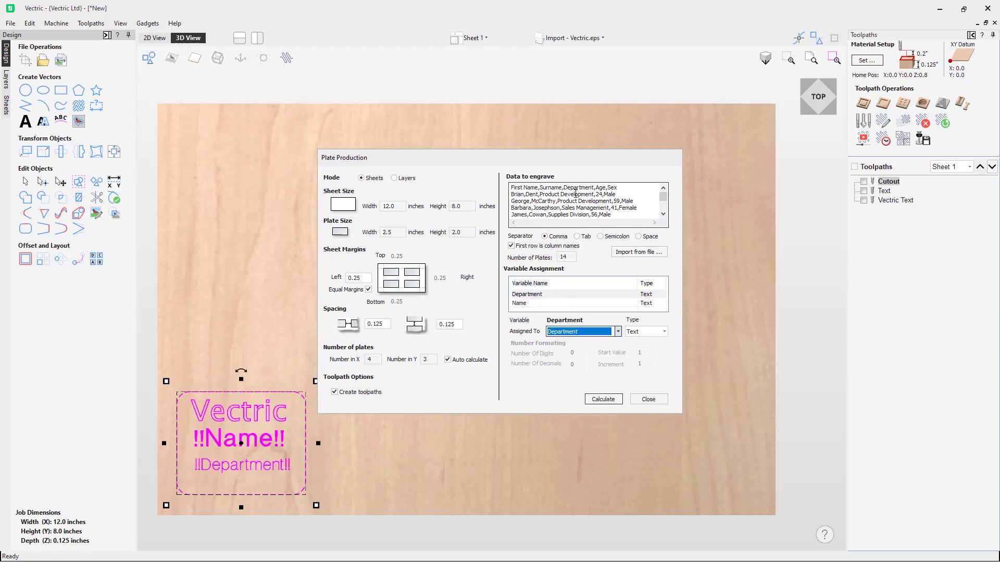
Assign the Name variable to the First Name column, calculate the plates with their toolpaths and close Plate Production.
{"action": "left_click", "coordinate": [523, 303]}
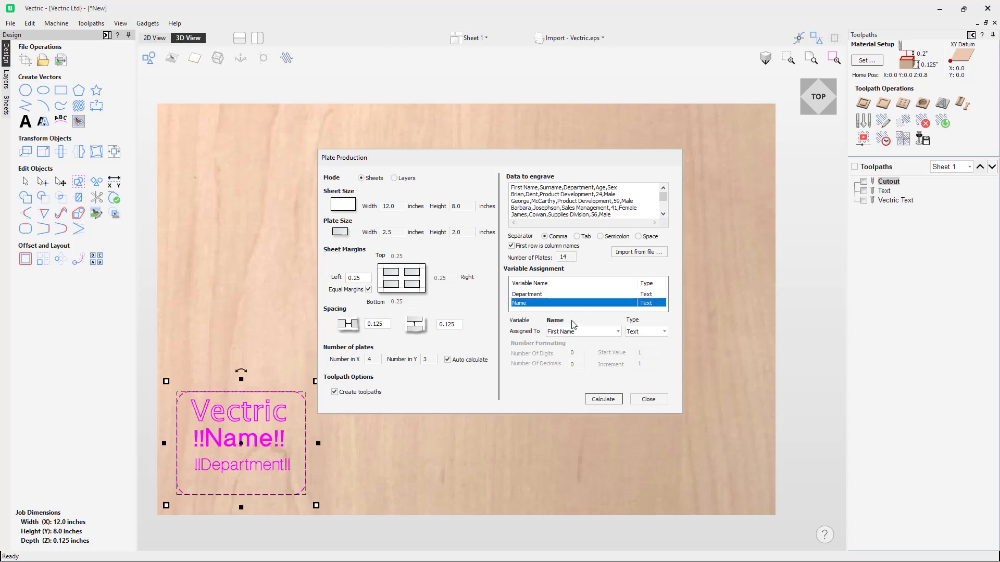
{"action": "left_click", "coordinate": [585, 333]}
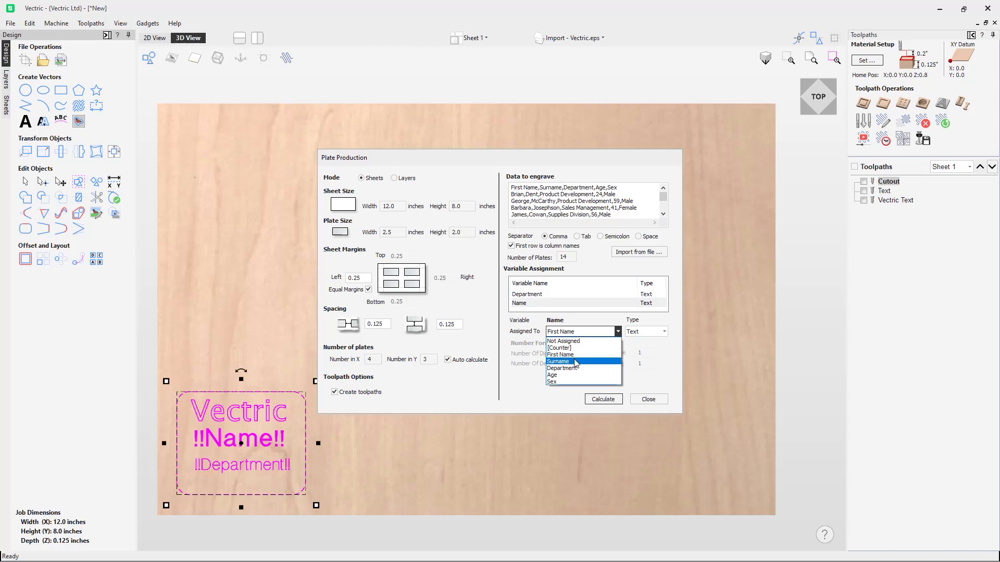
{"action": "left_click", "coordinate": [579, 355]}
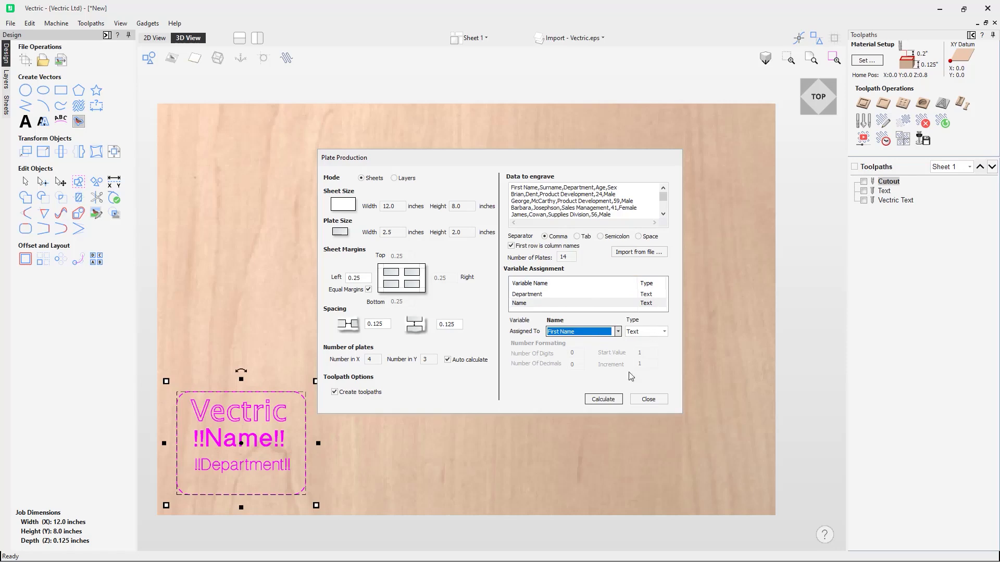
{"action": "left_click", "coordinate": [604, 400]}
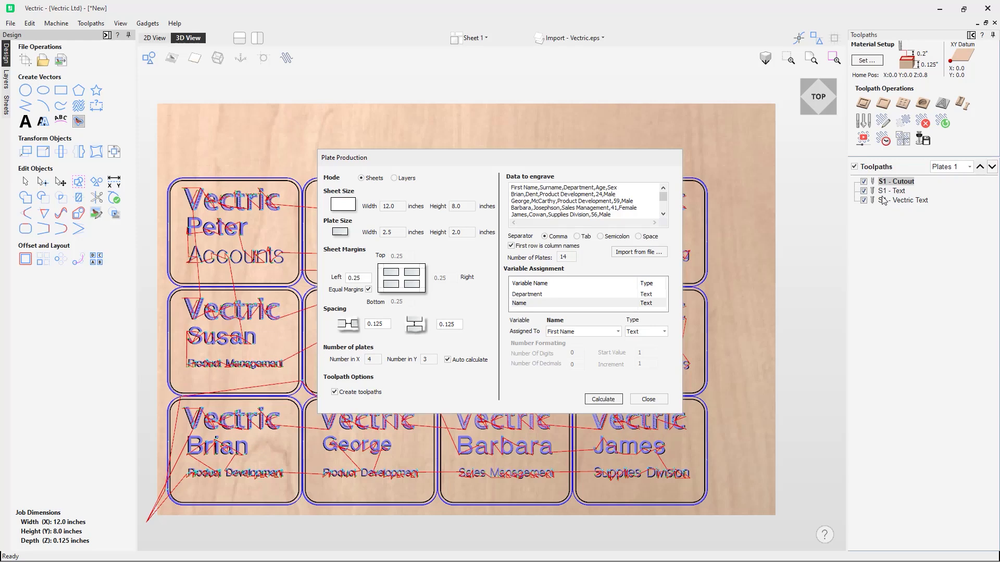
{"action": "left_click", "coordinate": [661, 402]}
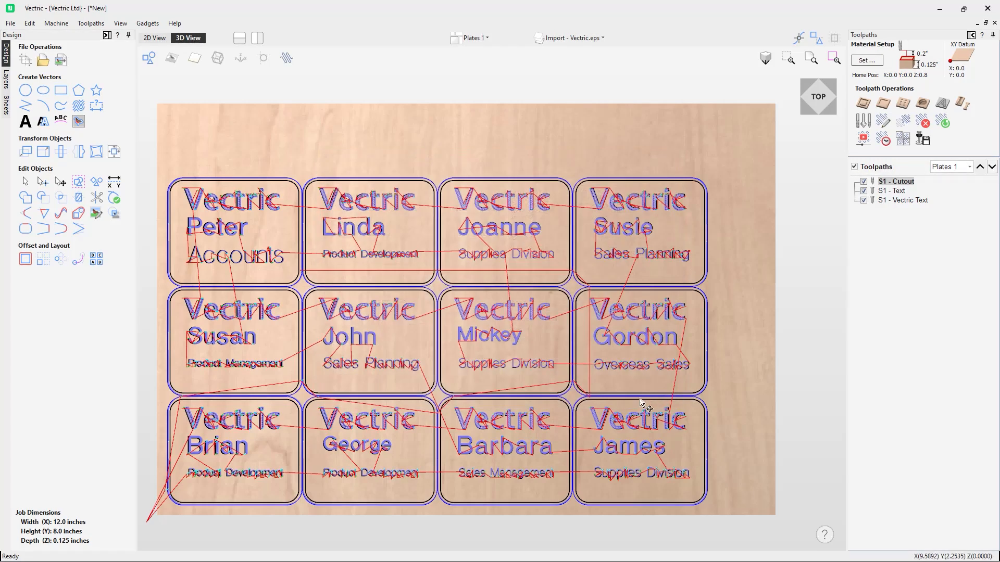
Examine the generated sheets in the 2D view, activating Plates 2 to check its badges and toolpaths and returning to Plates 1.
{"action": "left_click", "coordinate": [166, 41]}
{"action": "scroll", "coordinate": [673, 307], "scroll_direction": "up", "scroll_amount": 2}
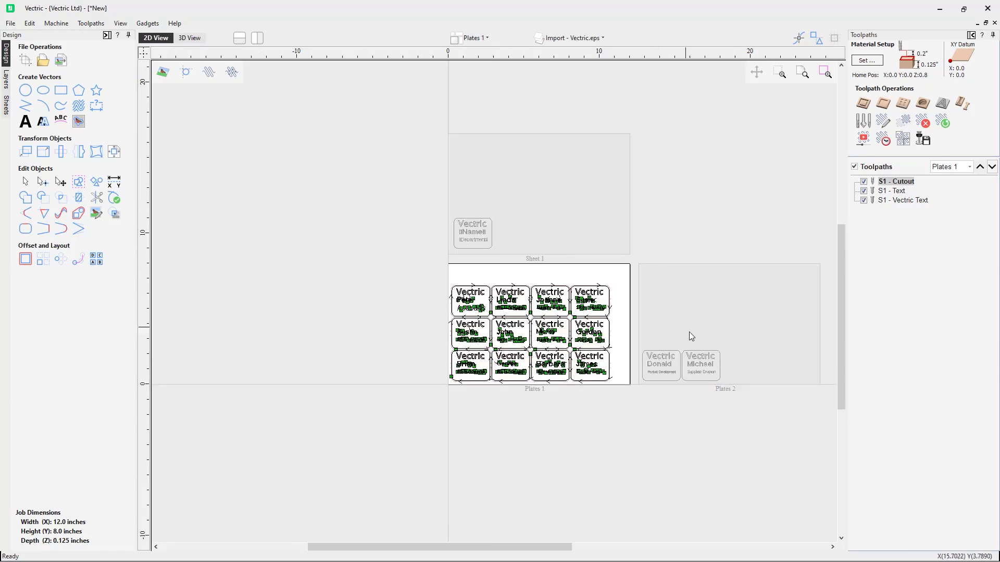
{"action": "left_click_drag", "start_coordinate": [569, 547], "coordinate": [607, 547]}
{"action": "scroll", "coordinate": [617, 352], "scroll_direction": "up", "scroll_amount": 3}
{"action": "scroll", "coordinate": [583, 390], "scroll_direction": "down", "scroll_amount": 1}
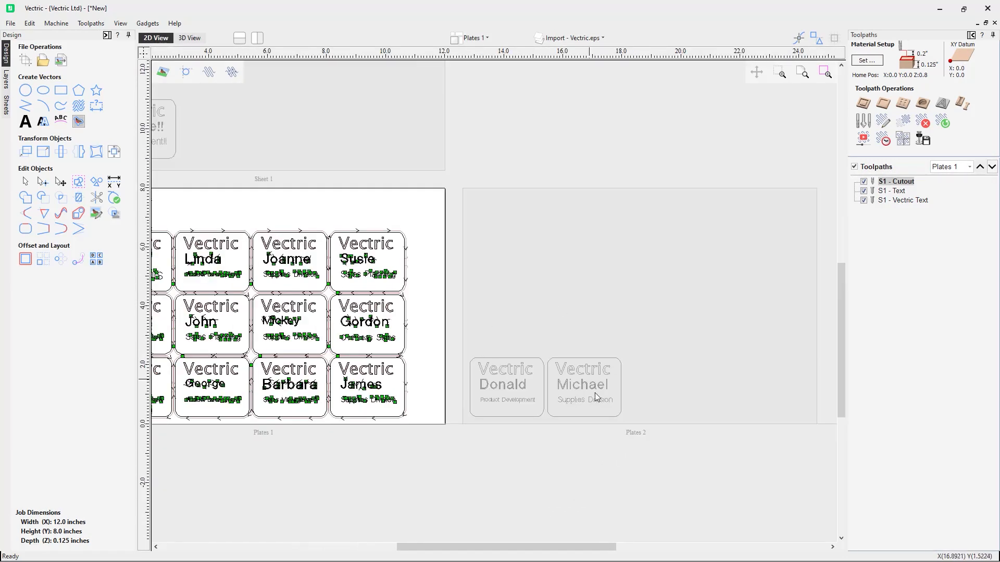
{"action": "double_click", "coordinate": [618, 330]}
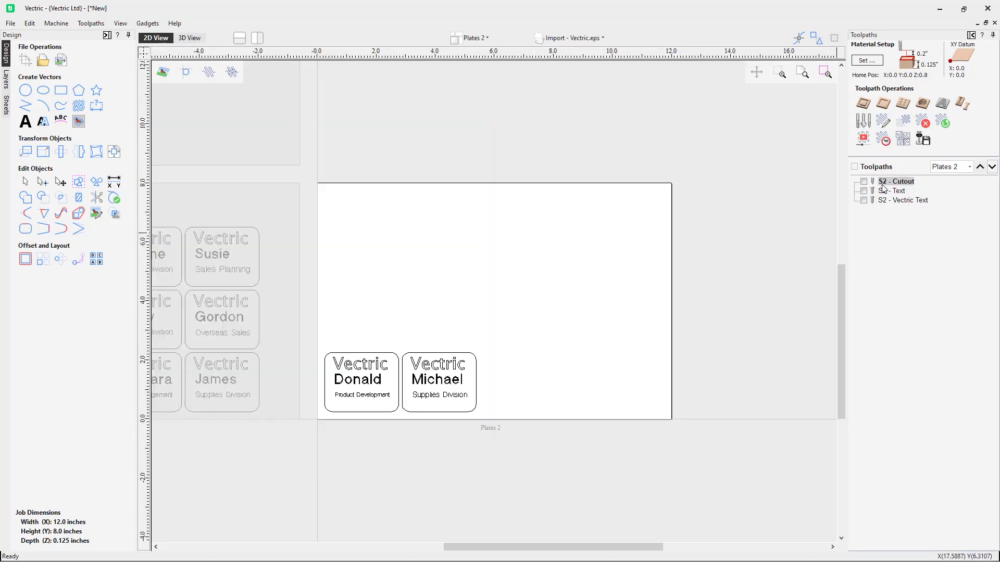
{"action": "mouse_move", "coordinate": [883, 188]}
{"action": "double_click", "coordinate": [282, 262]}
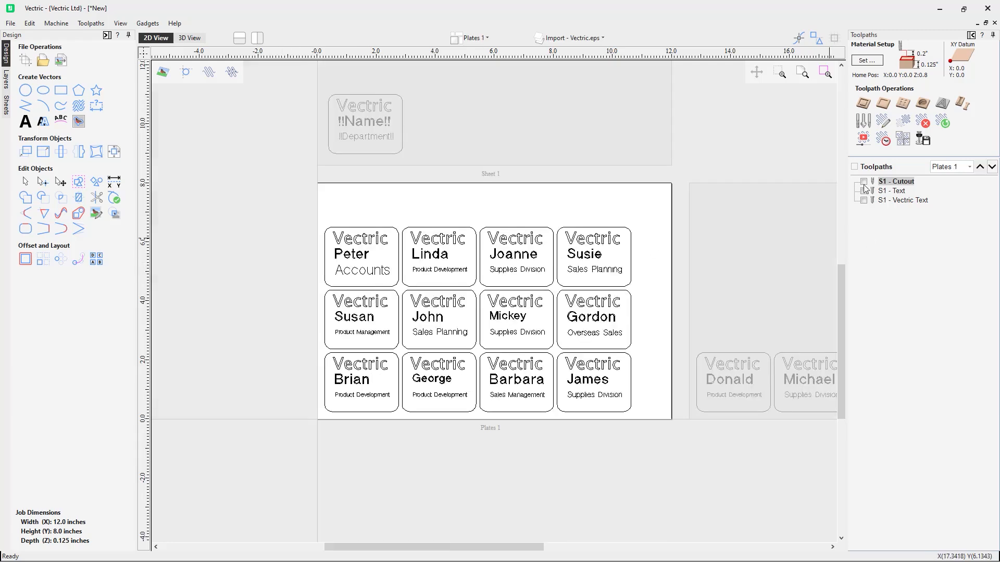
Return to the 3D view and list the toolpaths of all sheets.
{"action": "left_click", "coordinate": [189, 38]}
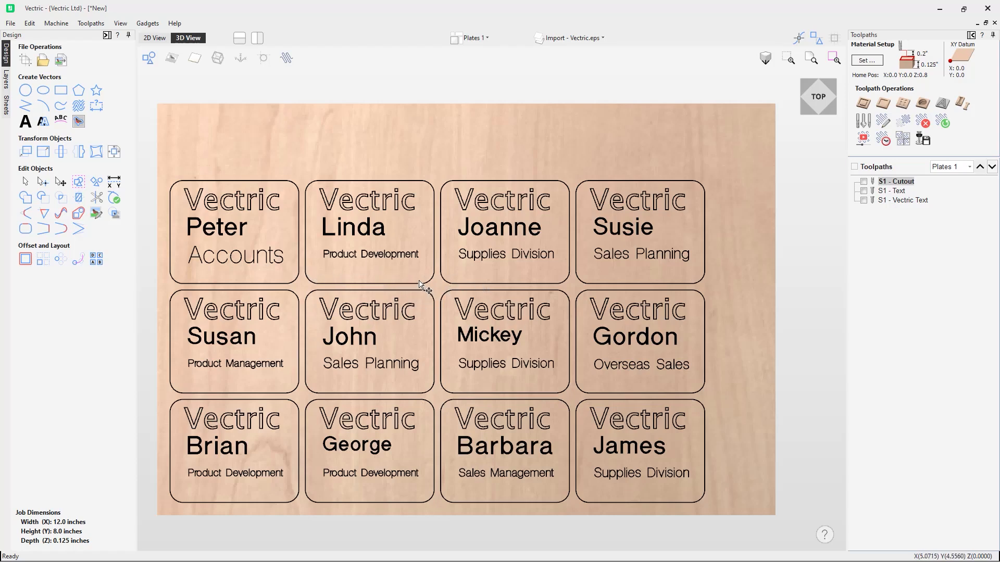
{"action": "left_click", "coordinate": [957, 169]}
{"action": "left_click", "coordinate": [940, 194]}
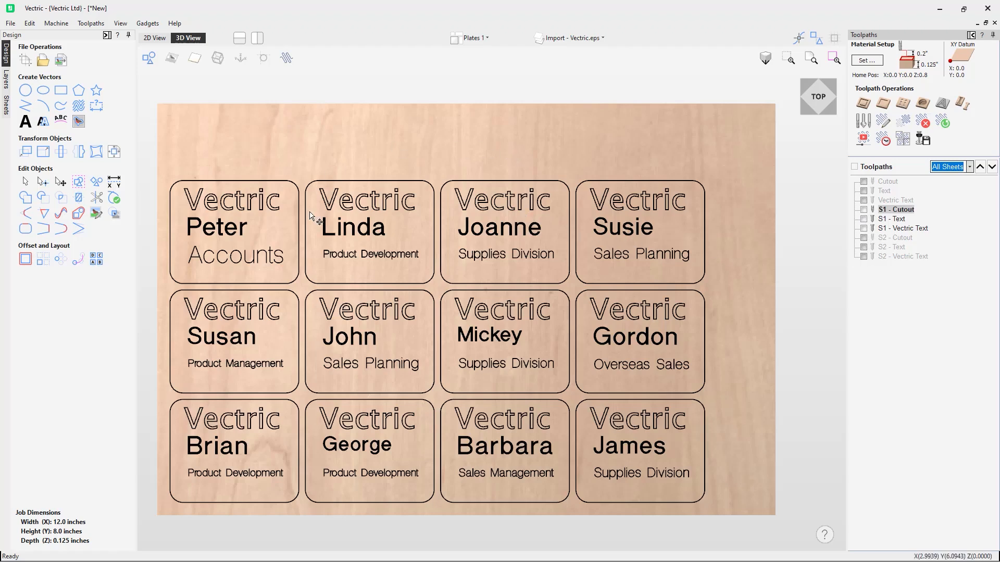
Display the three S1 toolpaths, compare them with every sheet's toolpaths shown together, and hide them all.
{"action": "left_click", "coordinate": [864, 210]}
{"action": "left_click", "coordinate": [864, 219]}
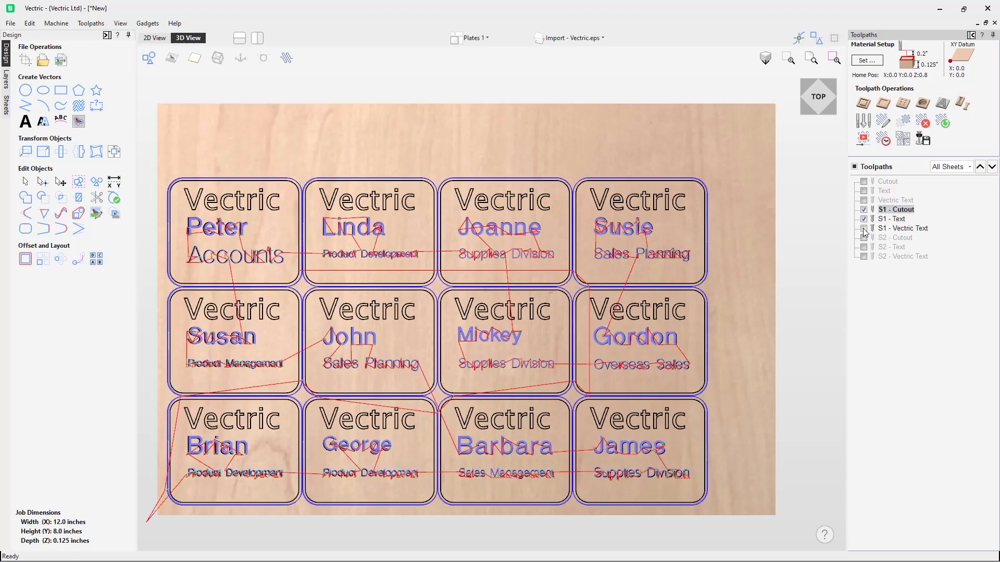
{"action": "left_click", "coordinate": [864, 228]}
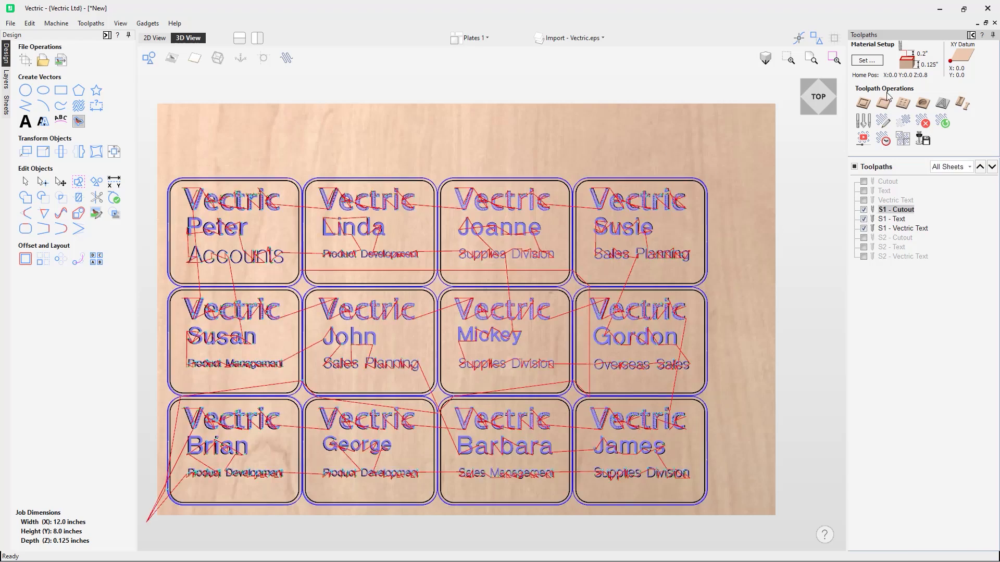
{"action": "left_click", "coordinate": [854, 168]}
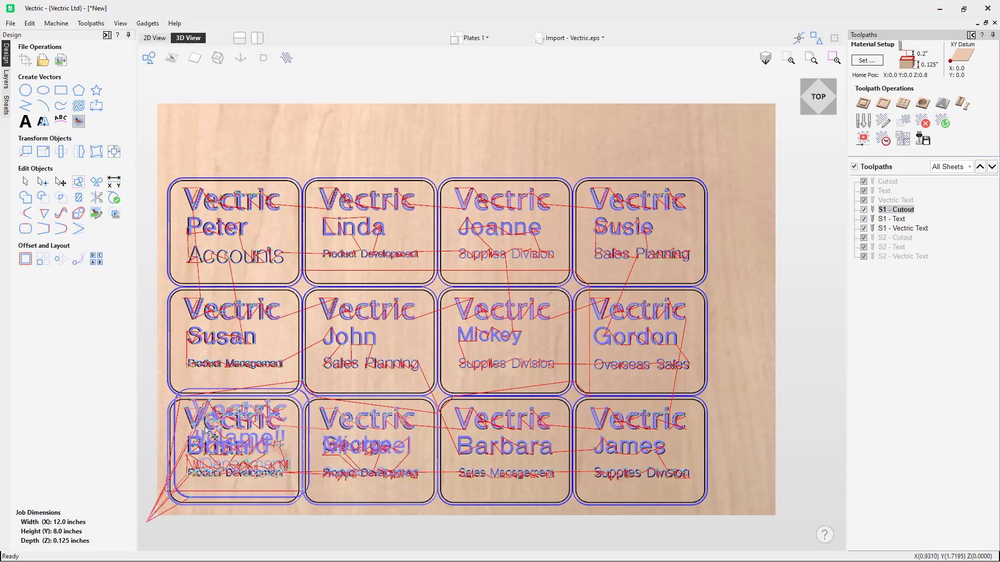
{"action": "left_click", "coordinate": [855, 167]}
Check the S2 toolpaths over the Plates 1 sheet and hide them again.
{"action": "left_click", "coordinate": [864, 238]}
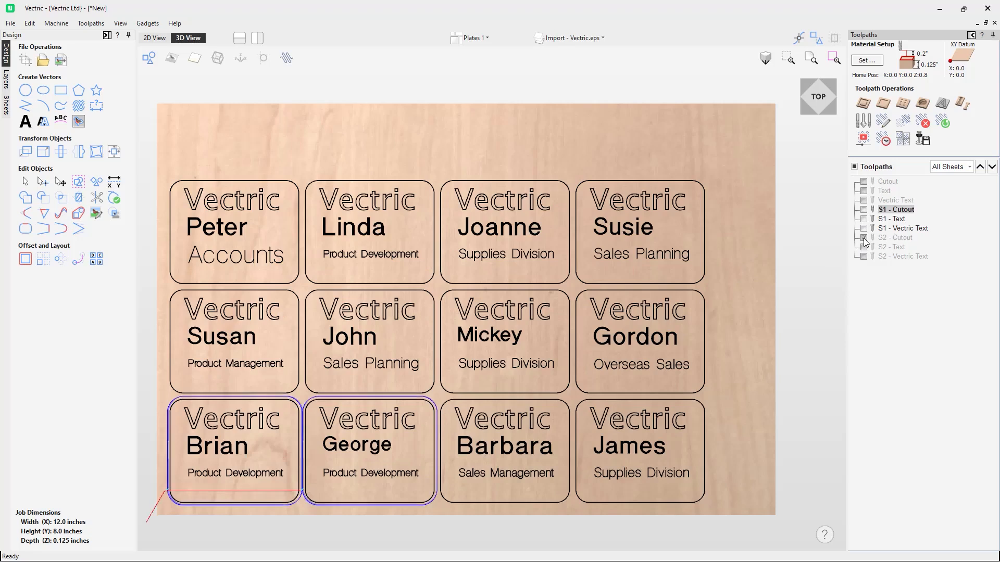
{"action": "left_click", "coordinate": [864, 248]}
{"action": "left_click", "coordinate": [863, 257]}
{"action": "left_click", "coordinate": [863, 257]}
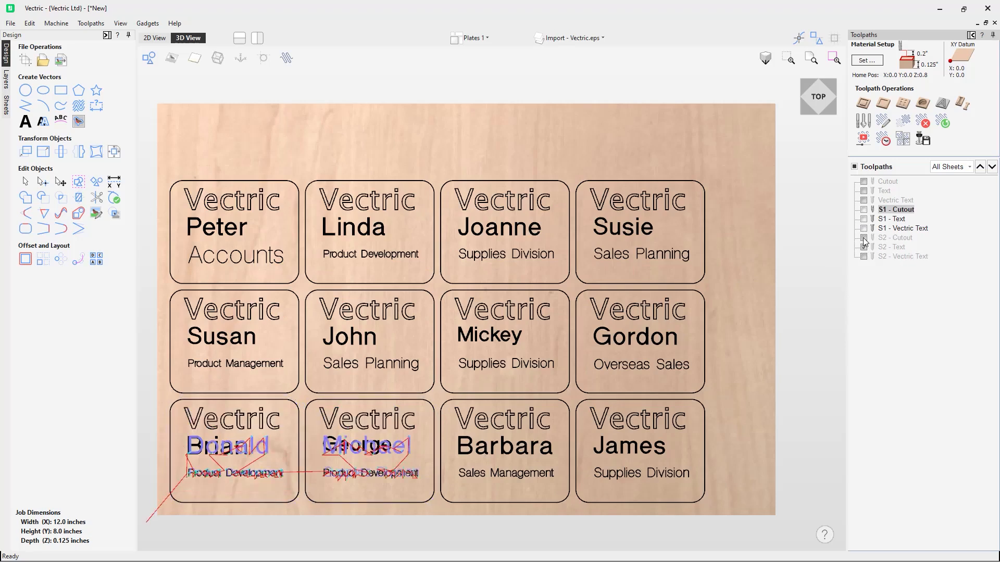
{"action": "left_click", "coordinate": [864, 238]}
{"action": "left_click", "coordinate": [864, 248]}
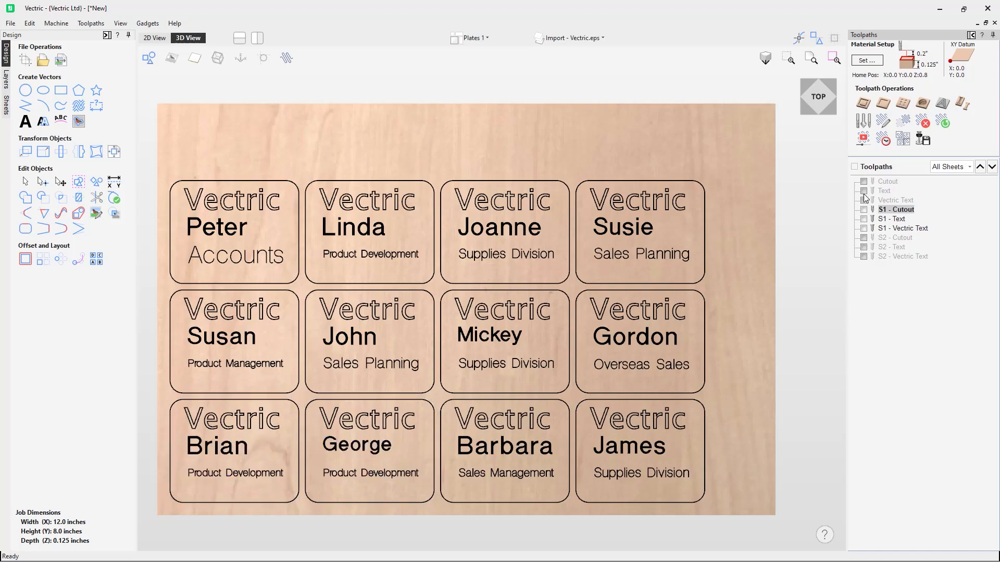
Check the template's original Cutout, Text and Vectric Text toolpaths and hide them again.
{"action": "left_click", "coordinate": [863, 200]}
{"action": "left_click", "coordinate": [863, 191]}
{"action": "left_click", "coordinate": [864, 182]}
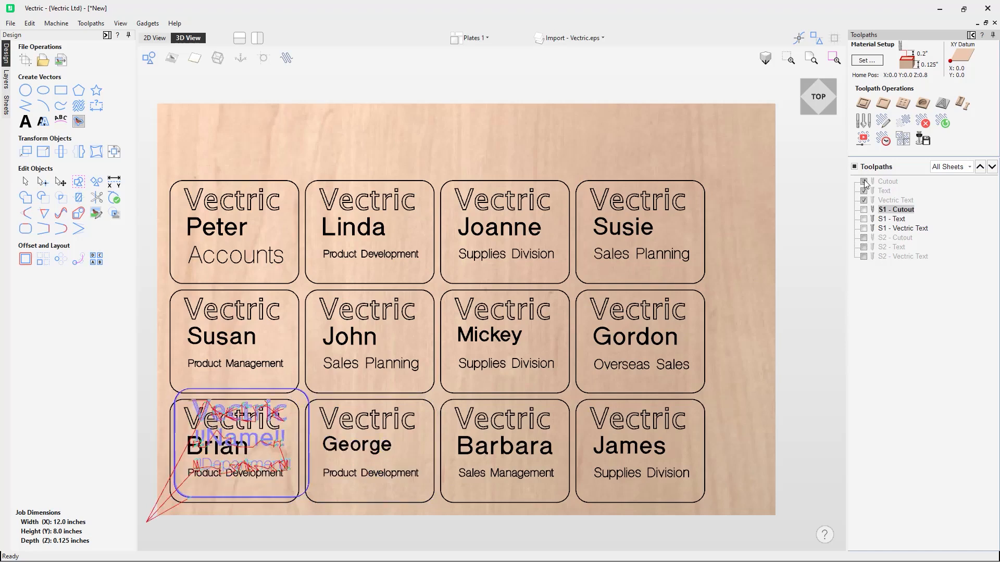
{"action": "left_click", "coordinate": [864, 182]}
{"action": "left_click", "coordinate": [863, 191]}
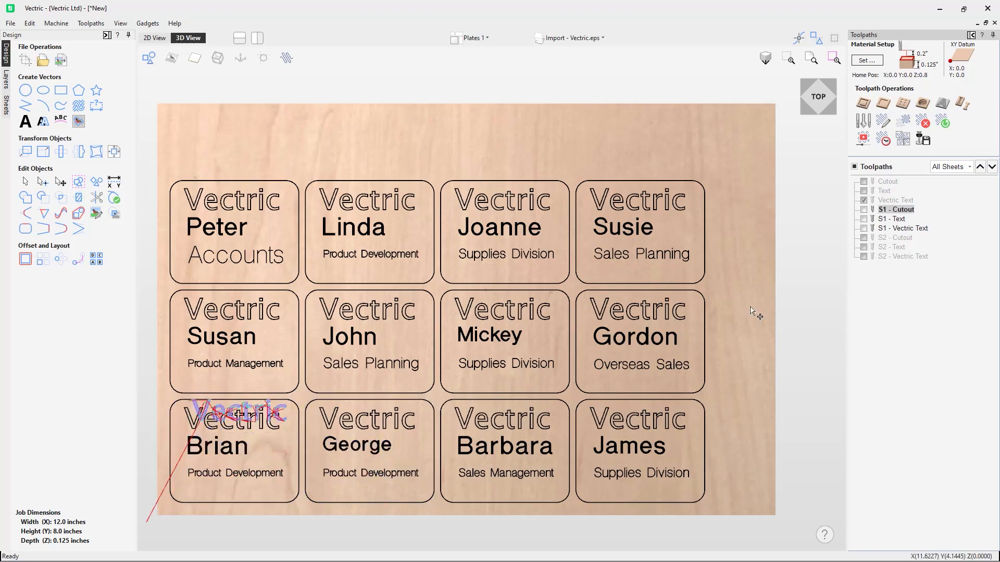
{"action": "left_click", "coordinate": [863, 201]}
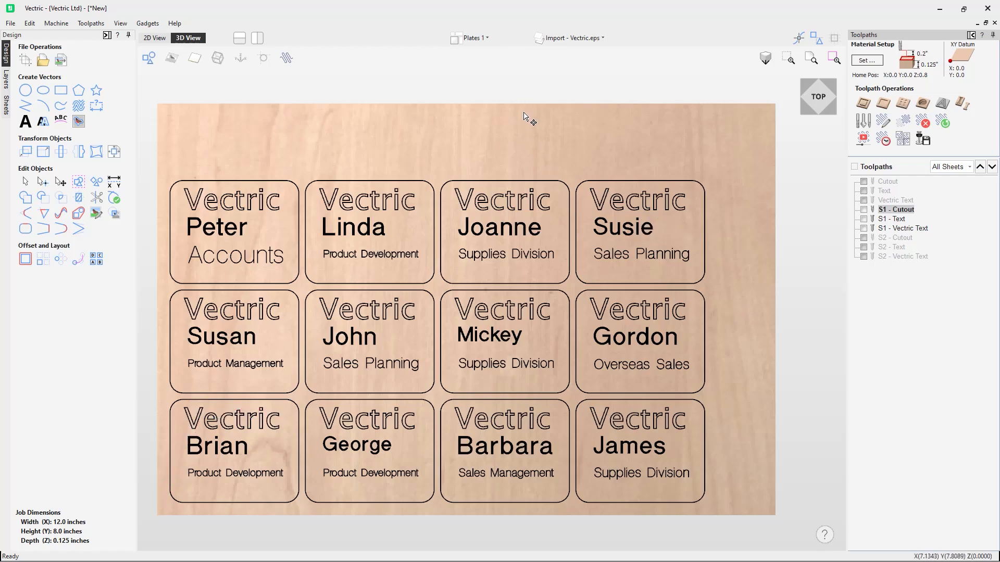
View the badges on the Plates 2 sheet, return to Plates 1, and check the layer list.
{"action": "left_click", "coordinate": [489, 39]}
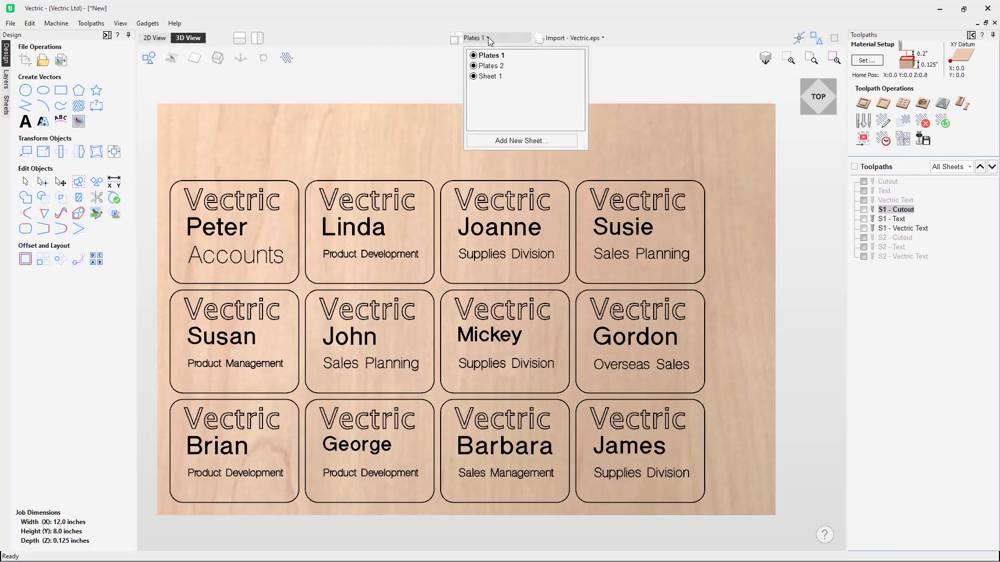
{"action": "left_click", "coordinate": [491, 66]}
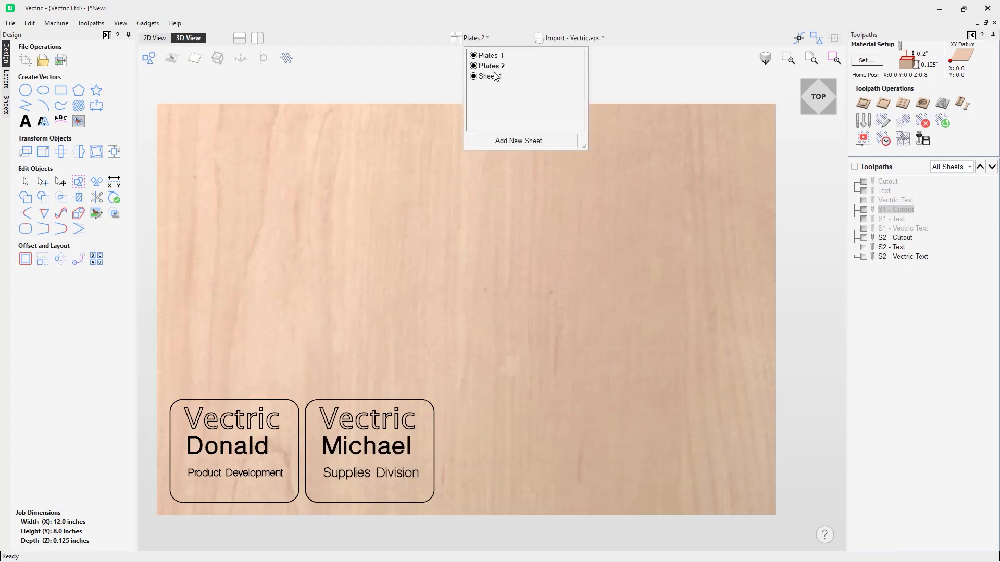
{"action": "left_click", "coordinate": [491, 55]}
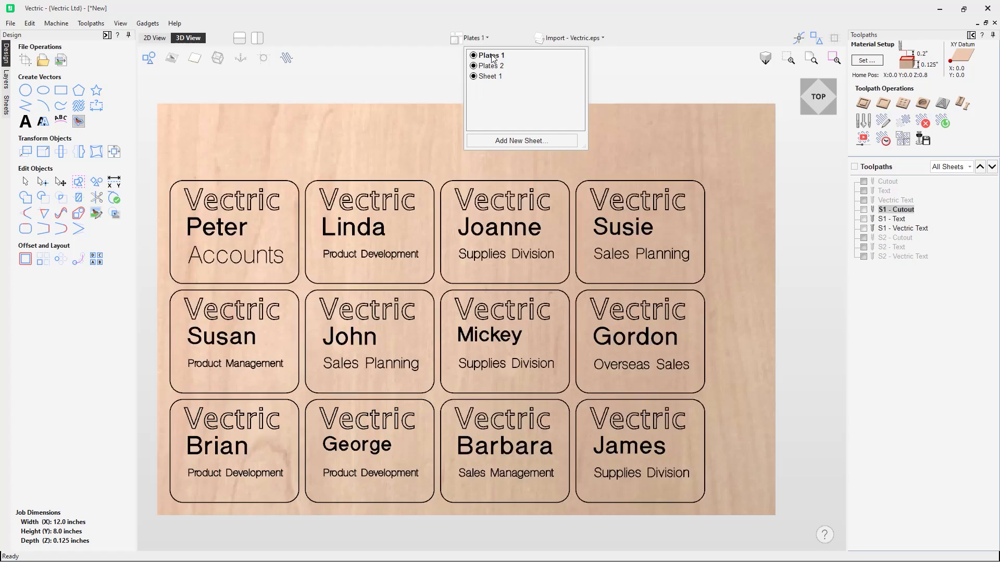
{"action": "left_click", "coordinate": [611, 108]}
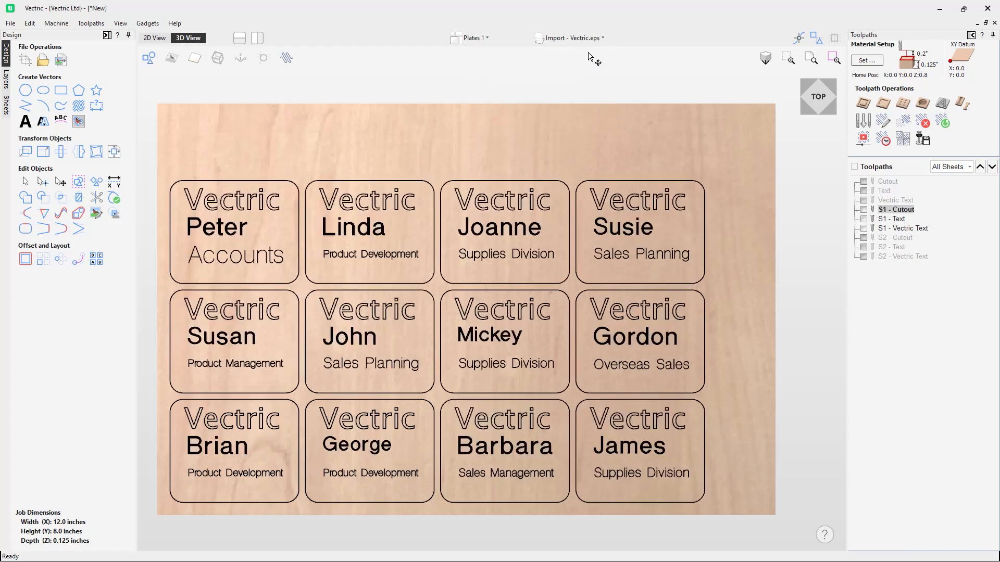
{"action": "left_click", "coordinate": [578, 38]}
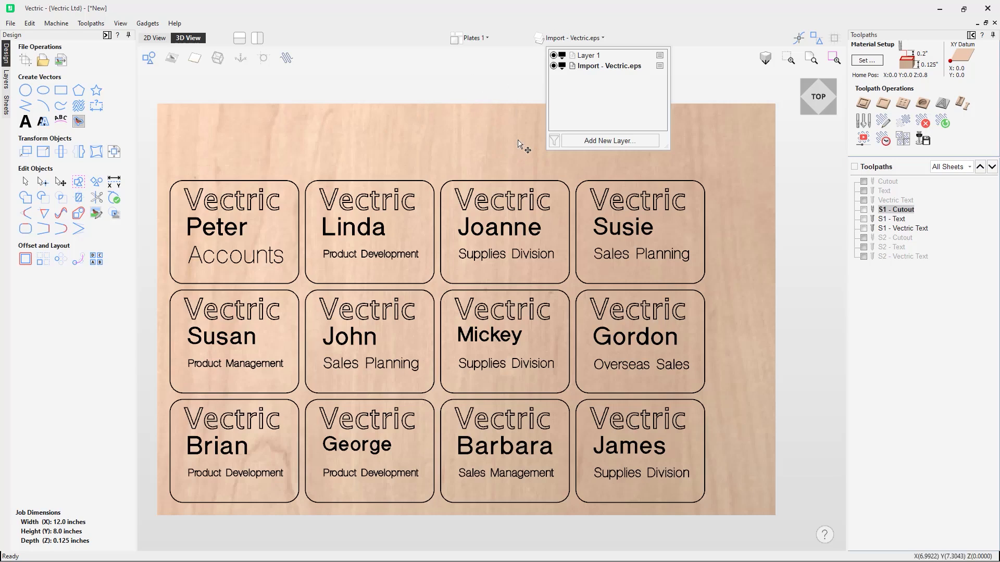
{"action": "left_click", "coordinate": [440, 163]}
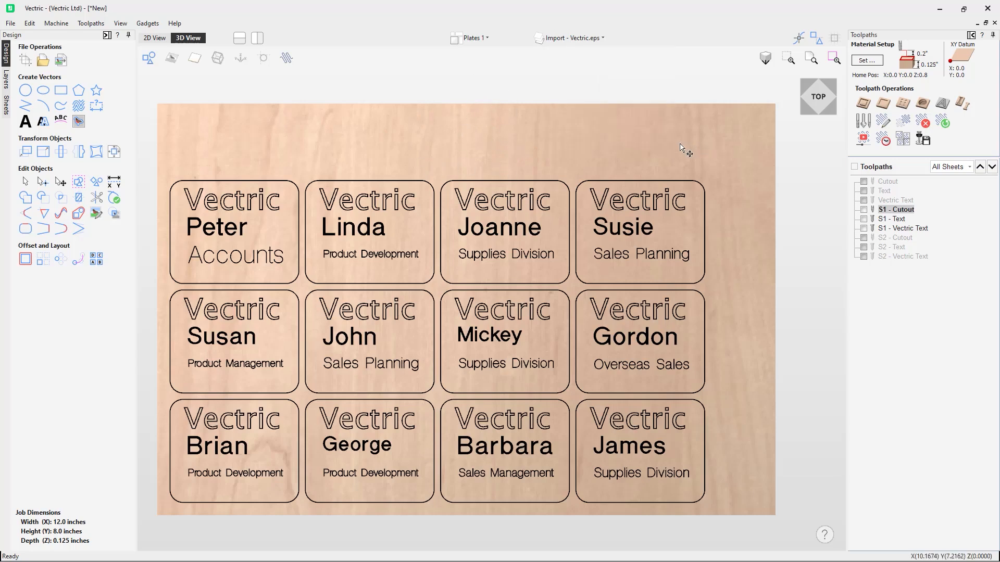
Make the Cutout, Text and Vectric Text toolpaths of both S1 and S2 visible and open the toolpath saving settings.
{"action": "left_click", "coordinate": [864, 209]}
{"action": "left_click", "coordinate": [864, 218]}
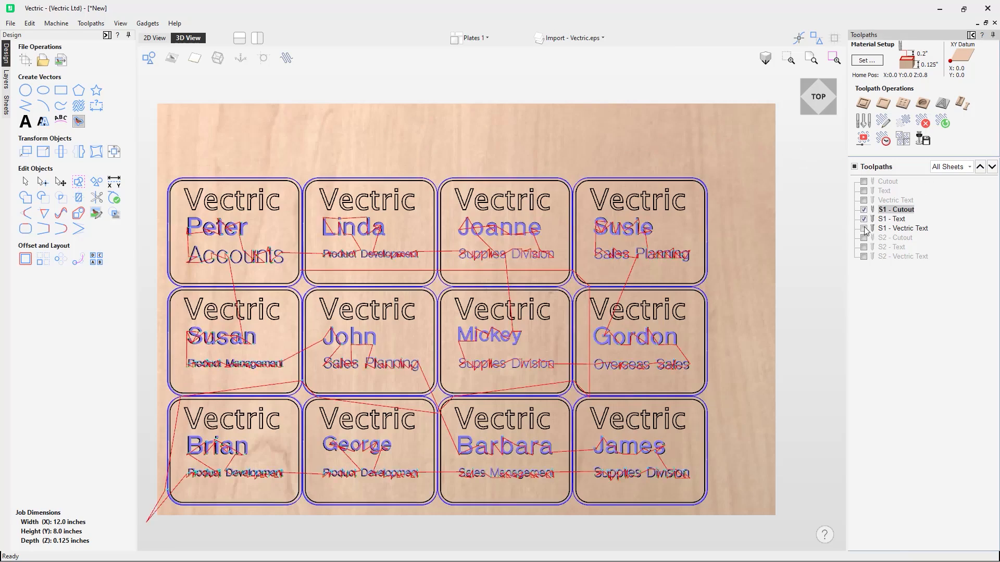
{"action": "left_click", "coordinate": [864, 228]}
{"action": "left_click", "coordinate": [863, 238]}
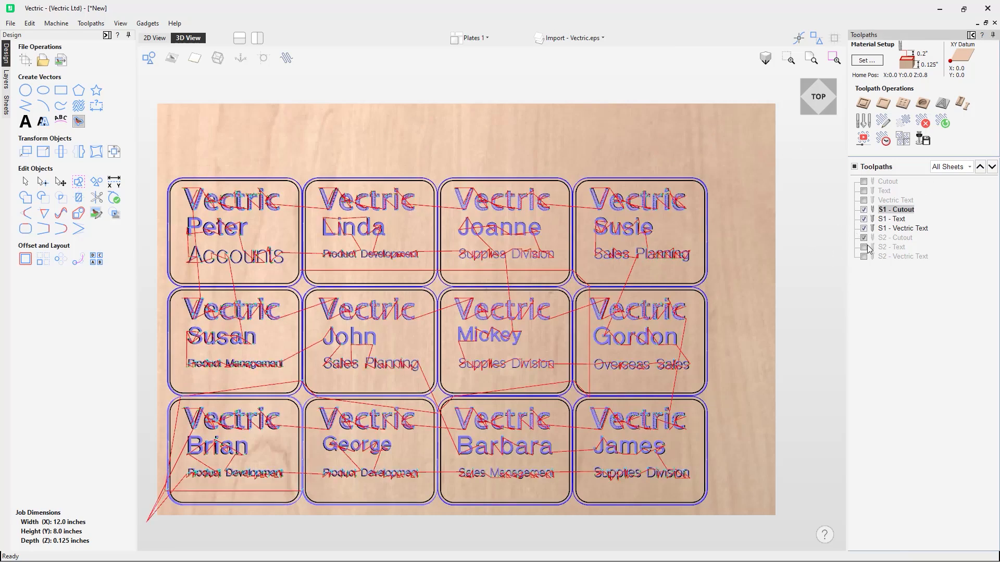
{"action": "left_click", "coordinate": [865, 247]}
{"action": "left_click", "coordinate": [865, 257]}
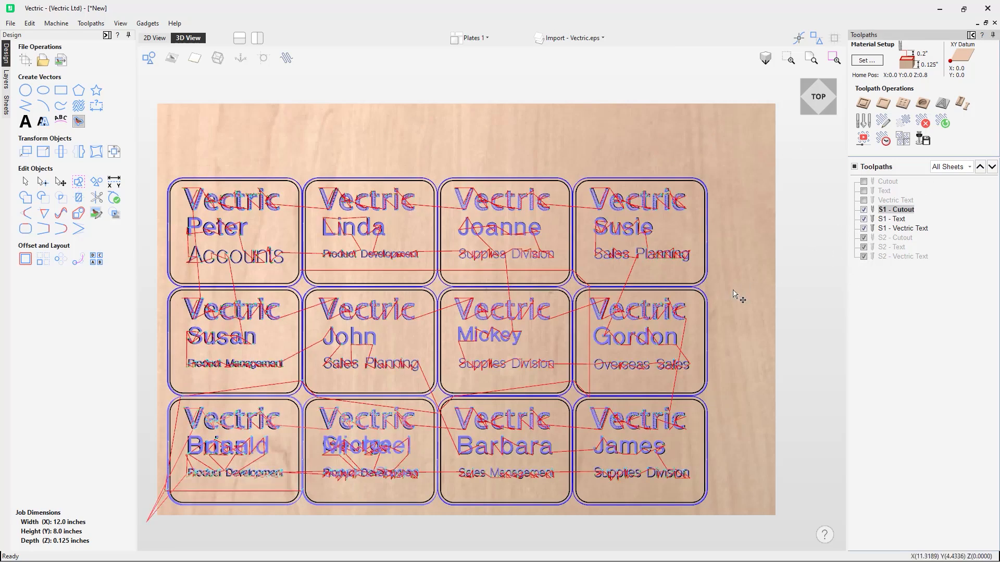
{"action": "left_click", "coordinate": [922, 140]}
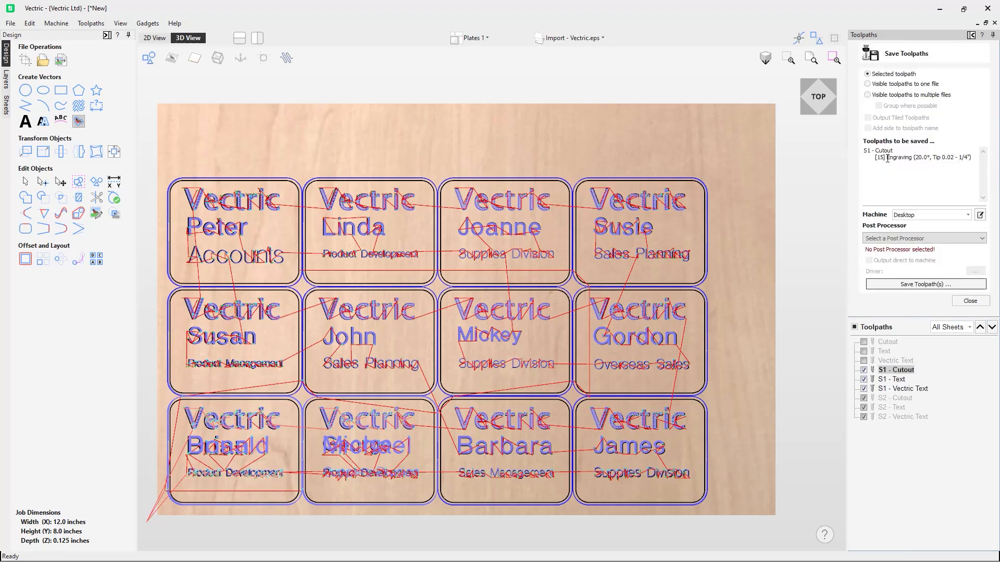
Set the post processor to G-Code (inch) (*.tap) and choose to output the visible toolpaths to multiple files, grouped where possible.
{"action": "left_click", "coordinate": [920, 243]}
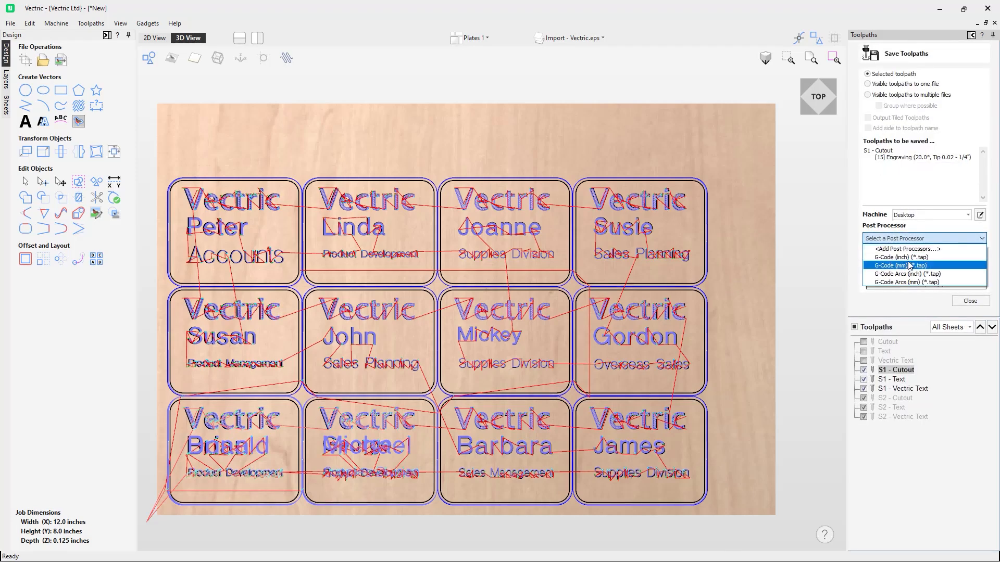
{"action": "left_click", "coordinate": [910, 262]}
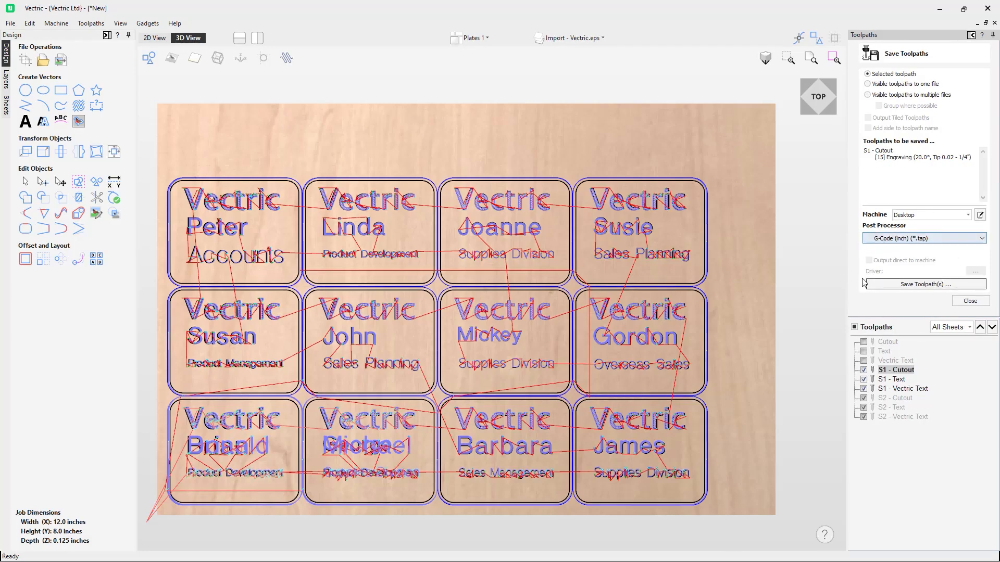
{"action": "left_click", "coordinate": [916, 96]}
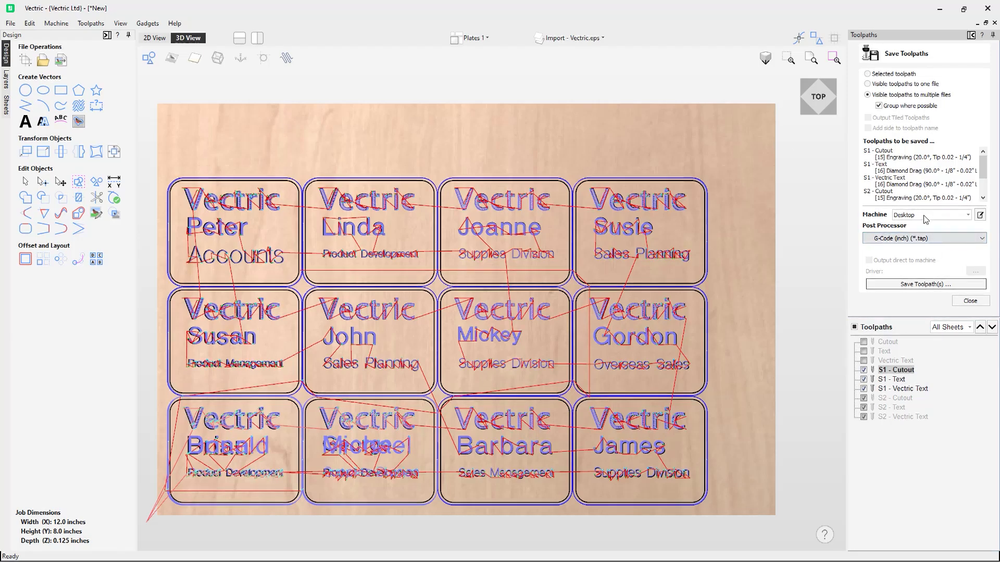
Save the toolpaths into the plate-production-guide_FILES folder as "Badges S1 - Cutout" and close the toolpath saving settings.
{"action": "left_click", "coordinate": [944, 286]}
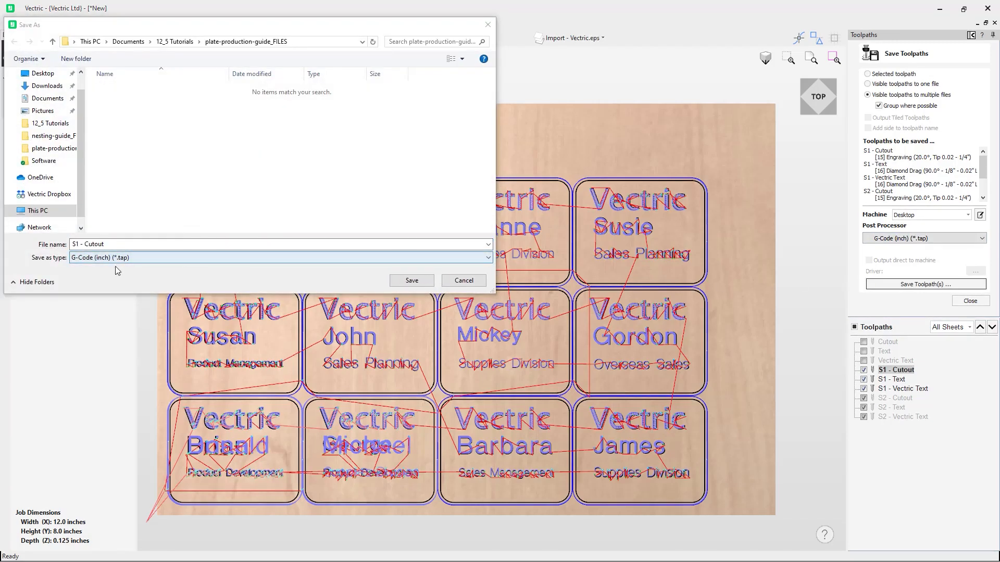
{"action": "left_click", "coordinate": [73, 244]}
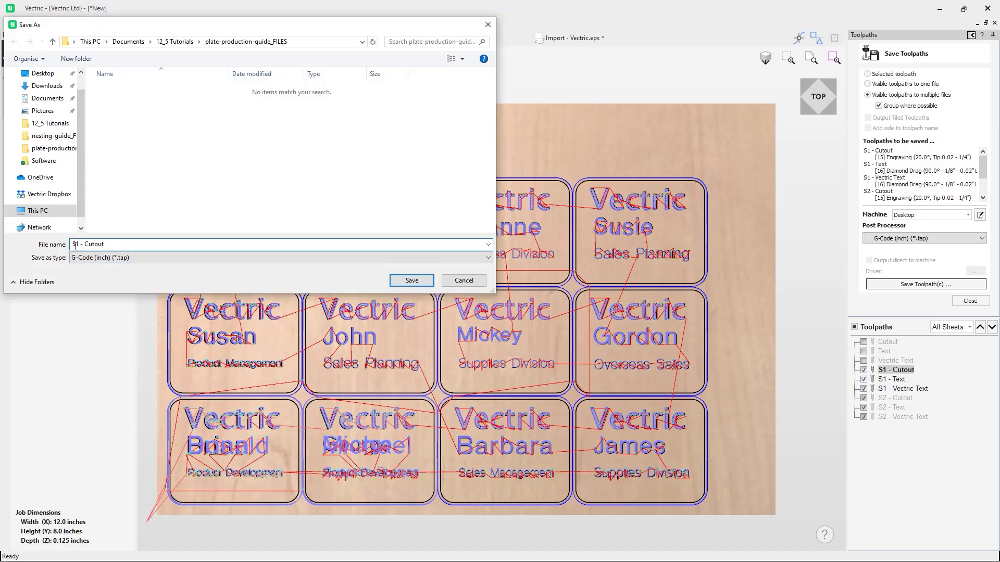
{"action": "type", "text": "Badges -"}
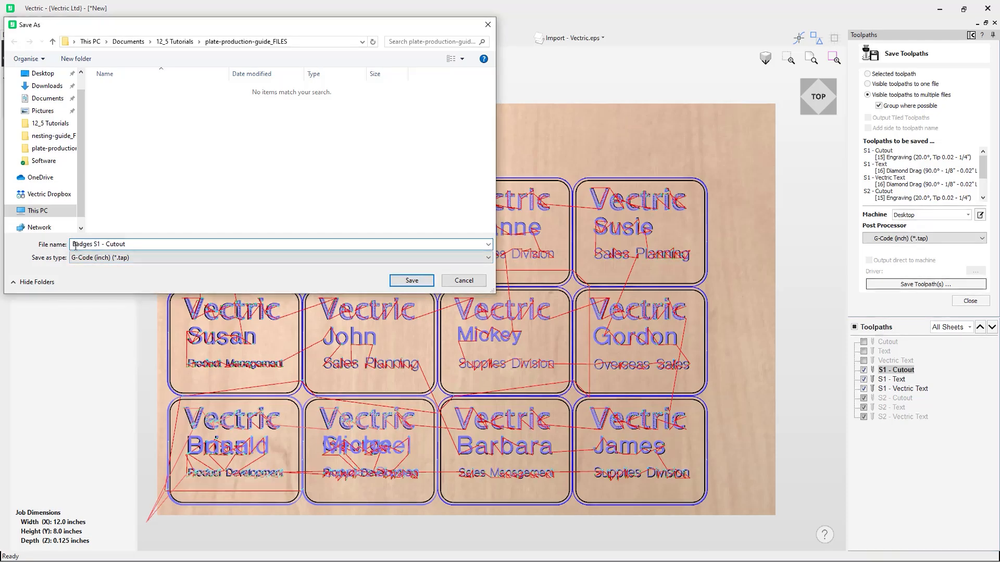
{"action": "left_click", "coordinate": [411, 280]}
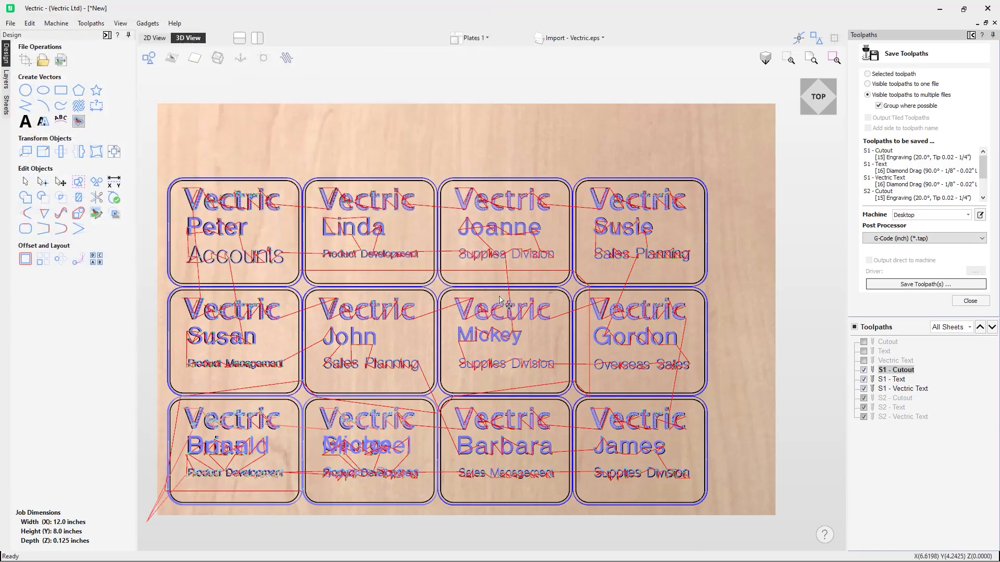
{"action": "left_click", "coordinate": [959, 302]}
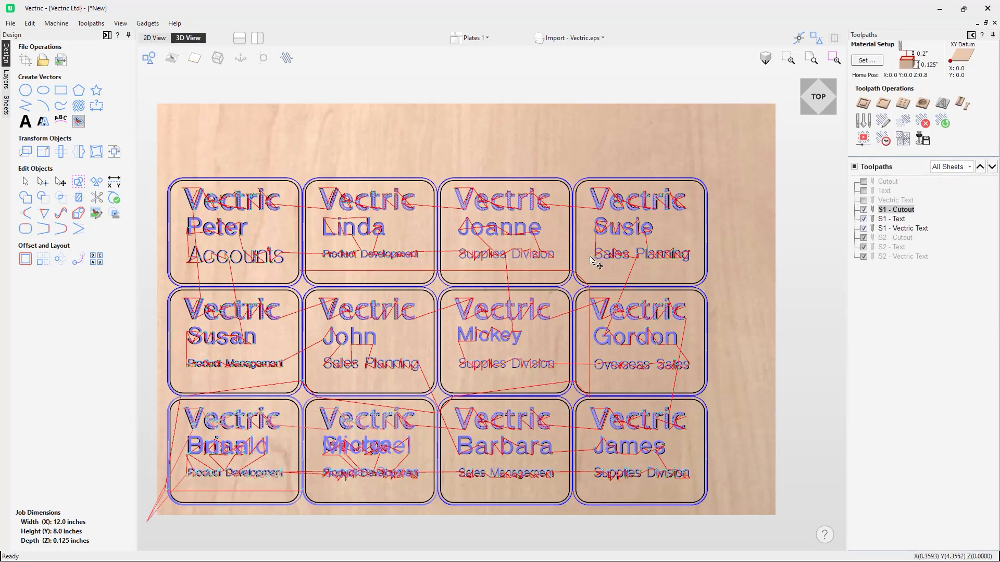
Save the project as a VCarve file named PlateProductionBadges in the plate-production-guide_FILES folder.
{"action": "left_click", "coordinate": [11, 24]}
{"action": "left_click", "coordinate": [56, 92]}
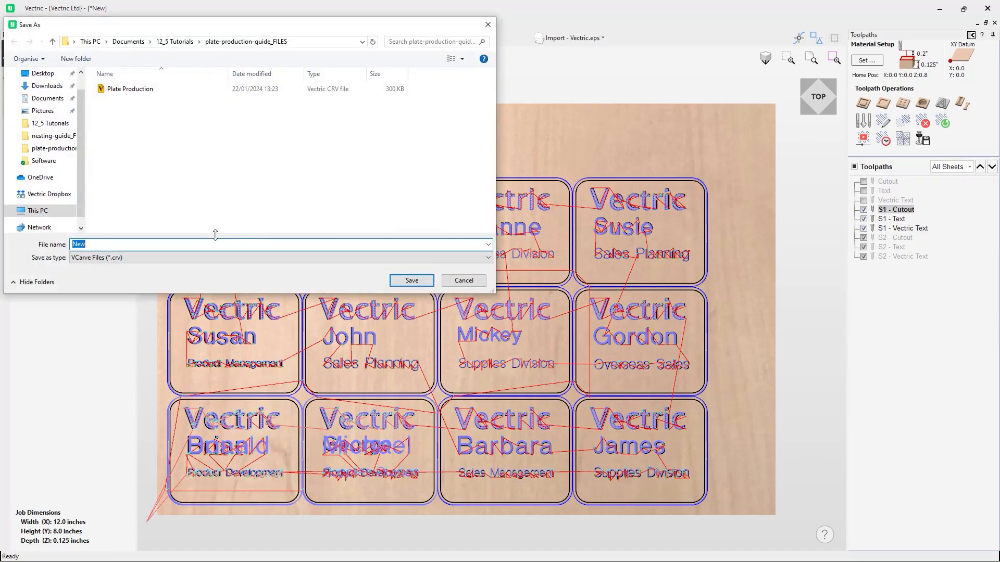
{"action": "type", "text": "PlatePri"}
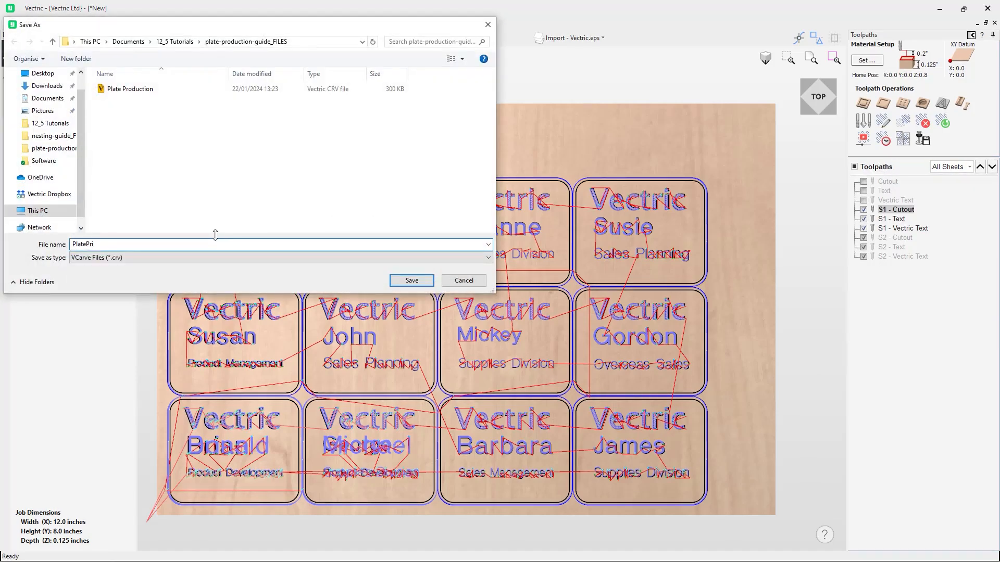
{"action": "key", "text": "BackSpace"}
{"action": "type", "text": "odu"}
{"action": "type", "text": "ctio"}
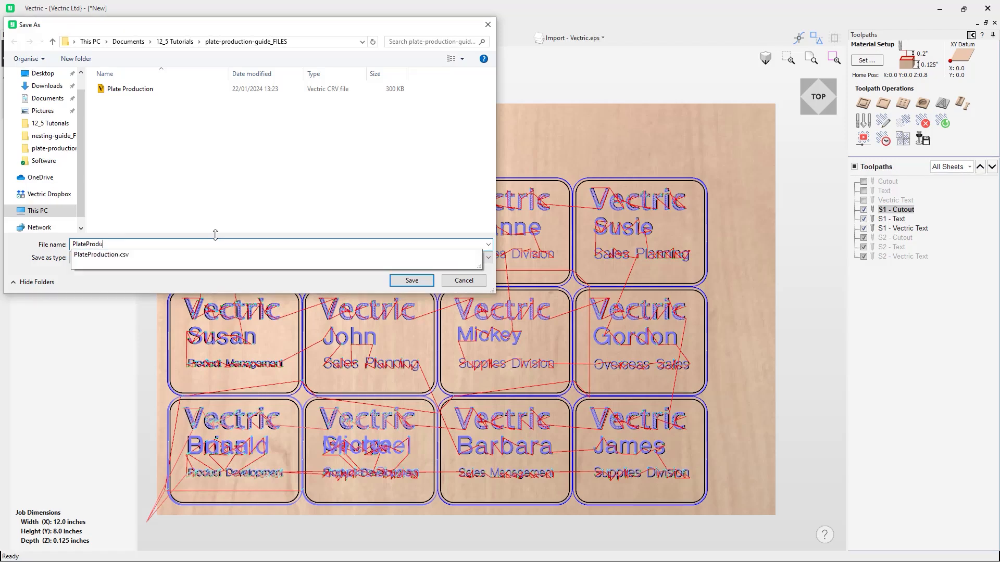
{"action": "type", "text": "nBHa"}
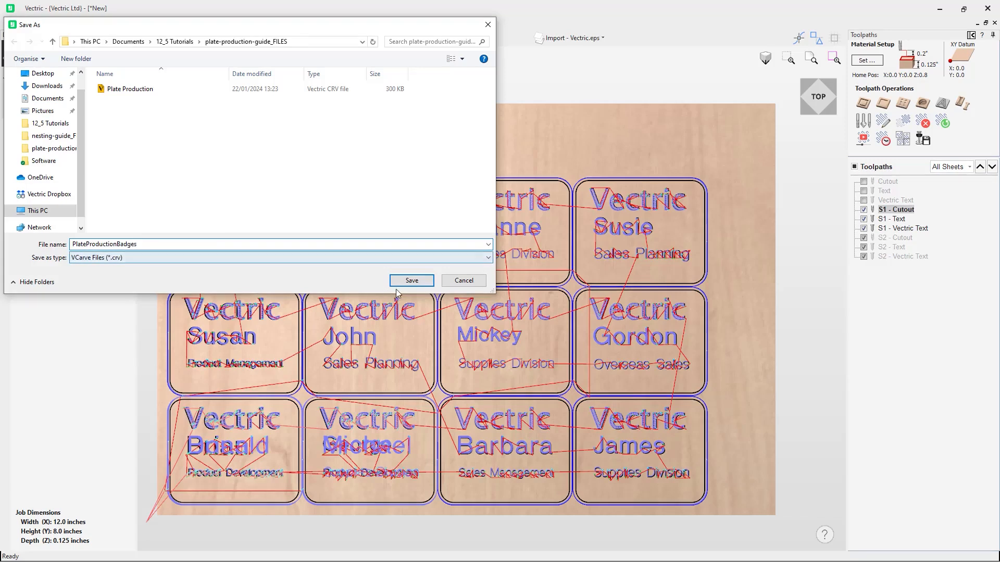
{"action": "left_click", "coordinate": [410, 281]}
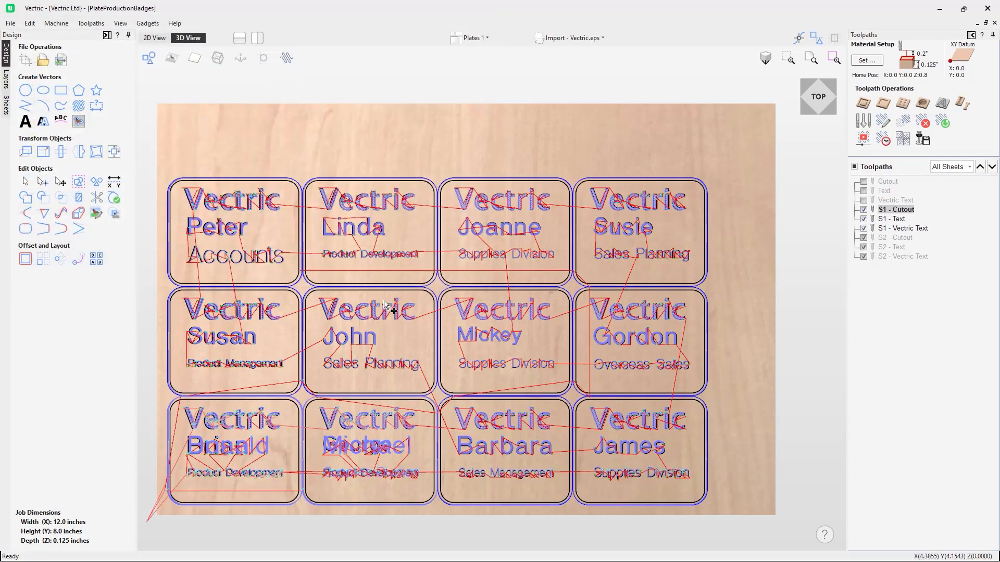